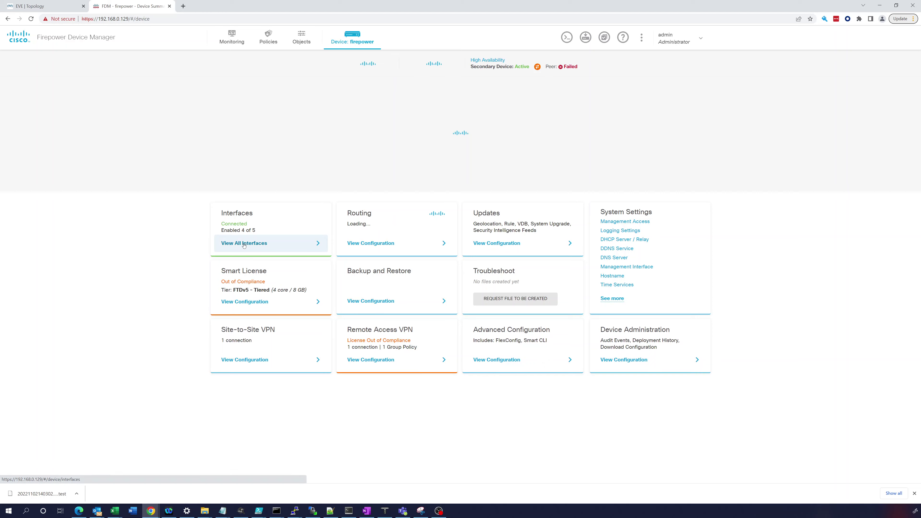
# Step: Open View All Interfaces from the Device Summary's Interfaces tile
pyautogui.click(244, 244)
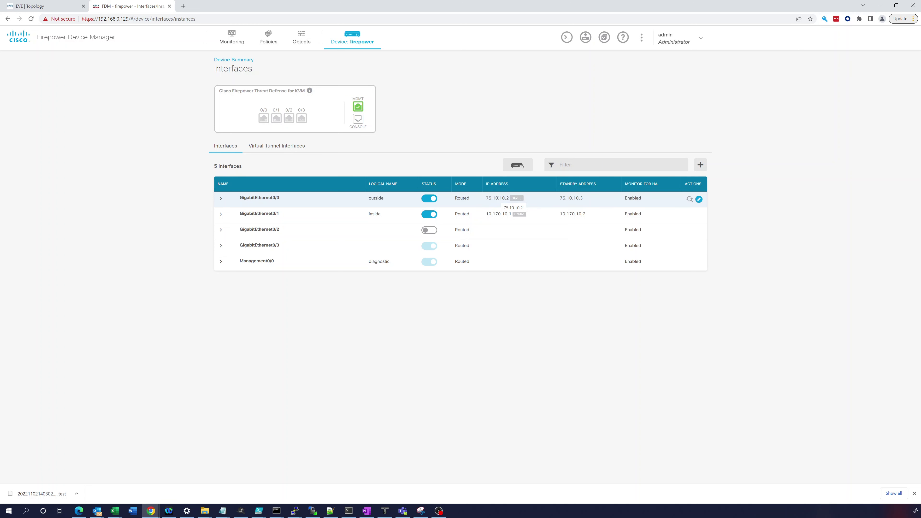
# Step: After reviewing the Interfaces table, switch to the EVE | Topology browser tab
pyautogui.click(47, 7)
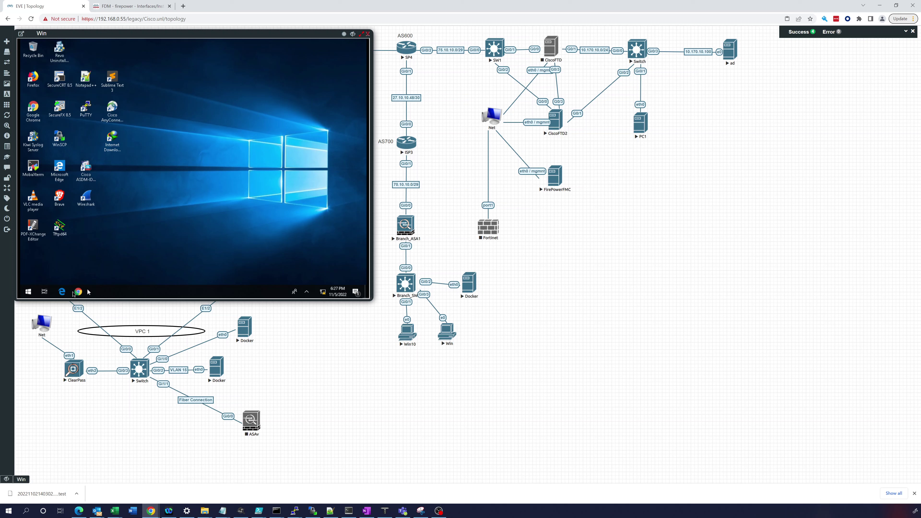
# Step: Open a command prompt on the Windows client and ping 75.10.10.1
pyautogui.click(28, 292)
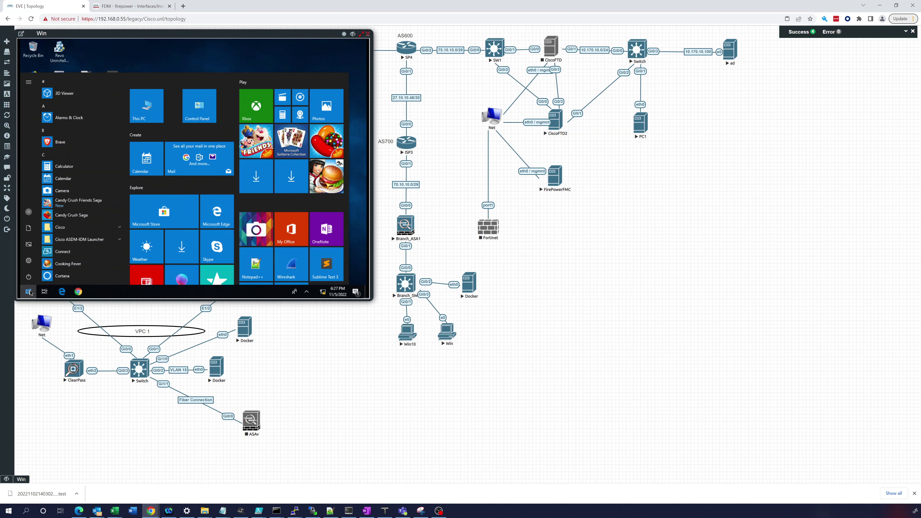
pyautogui.write('cmd')
pyautogui.press('Return')
pyautogui.write('ping 75.')
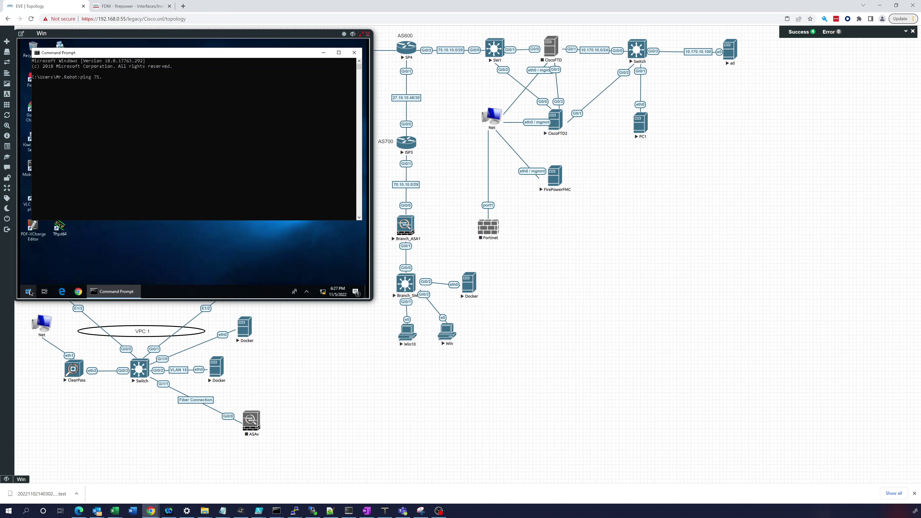
pyautogui.write('10.10.1')
pyautogui.press('Return')
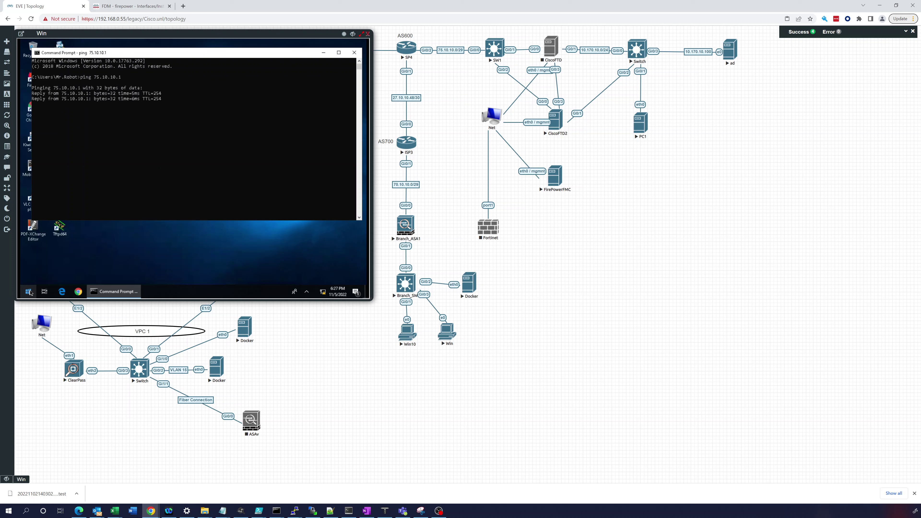
pyautogui.hotkey('ctrl', 'c')
# Step: Ping 75.10.10.2 from the recalled command, then minimize the command prompt
pyautogui.press('Up')
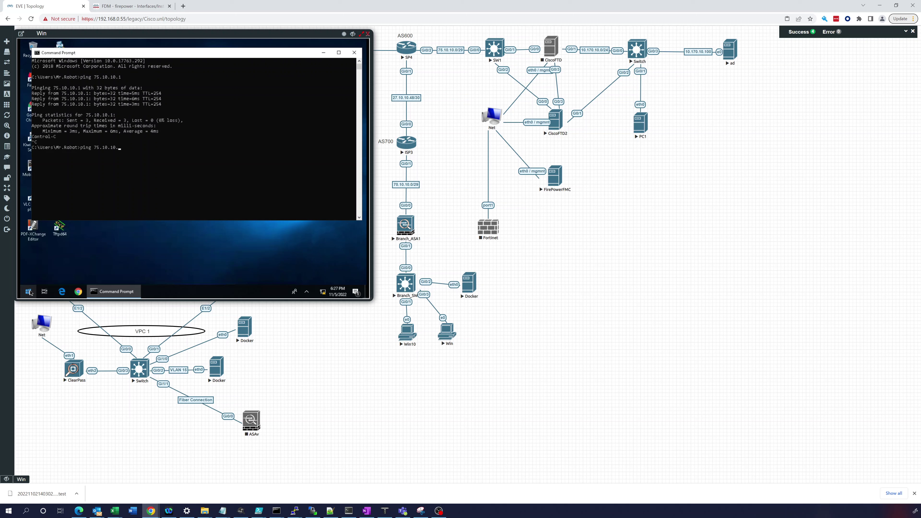
pyautogui.write('2')
pyautogui.press('Return')
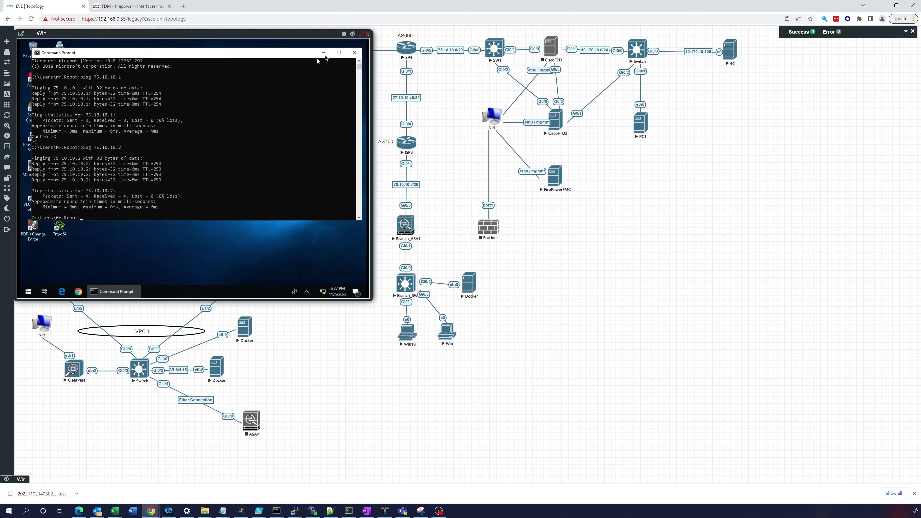
pyautogui.click(322, 54)
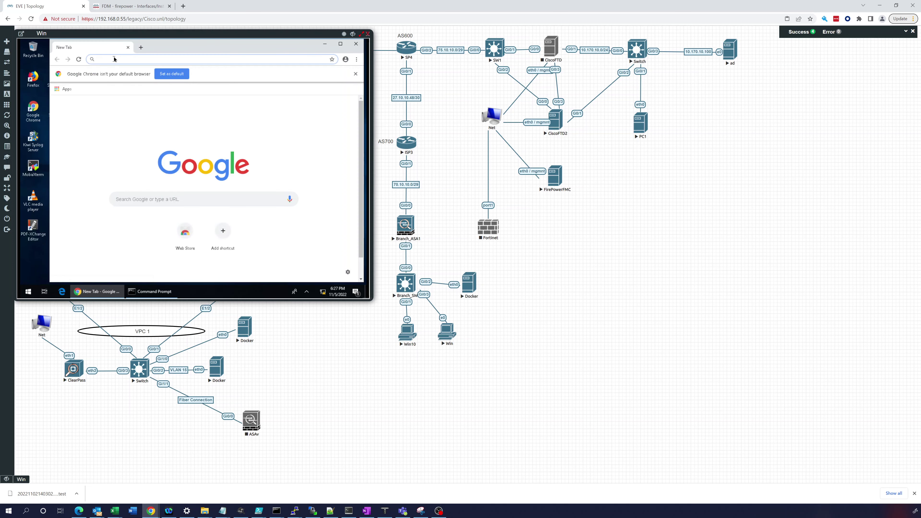
pyautogui.write('ht')
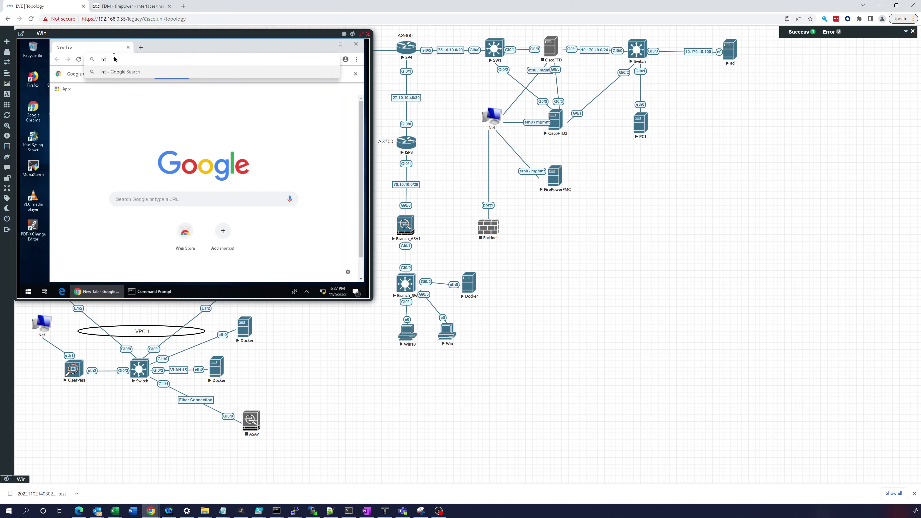
pyautogui.write('tps://75.10')
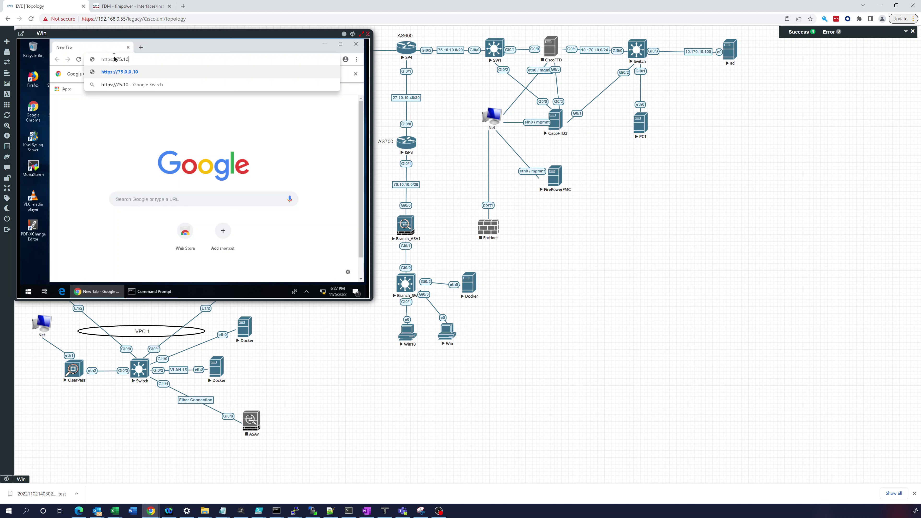
pyautogui.write('.10.2')
pyautogui.press('Return')
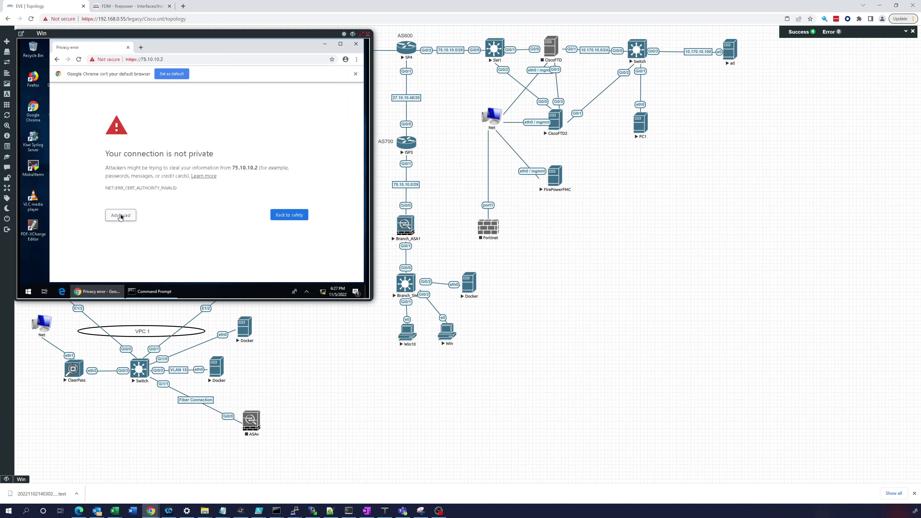
pyautogui.click(120, 215)
pyautogui.click(138, 268)
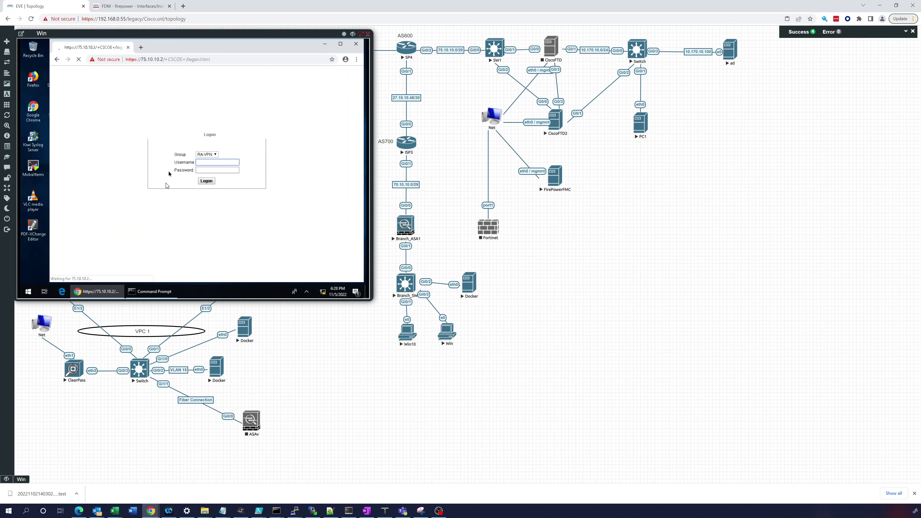
# Step: Select the RA-VPN connection group on the logon page and open the ad node's console
pyautogui.click(215, 155)
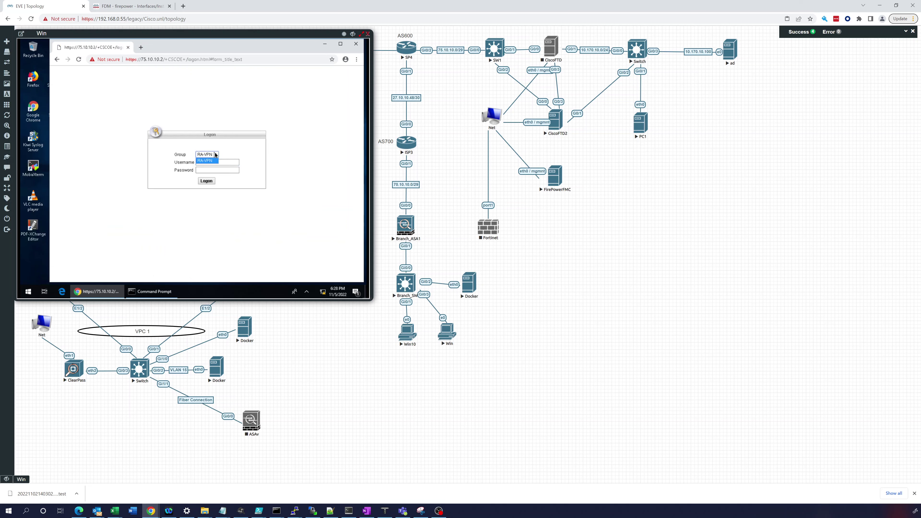
pyautogui.click(204, 161)
pyautogui.click(204, 162)
pyautogui.hotkey('alt', 'Tab')
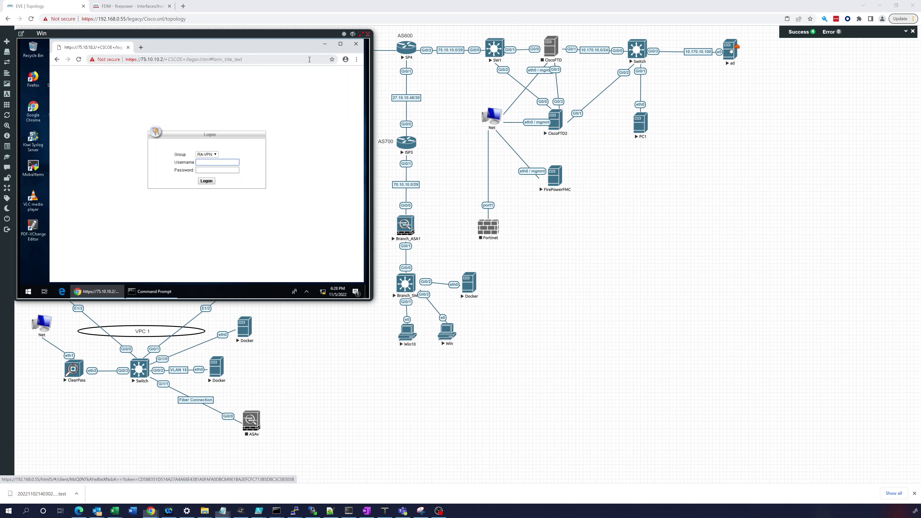
pyautogui.click(730, 50)
# Step: Move the ad console to the right of the canvas and sign in to the ad server
pyautogui.click(731, 50)
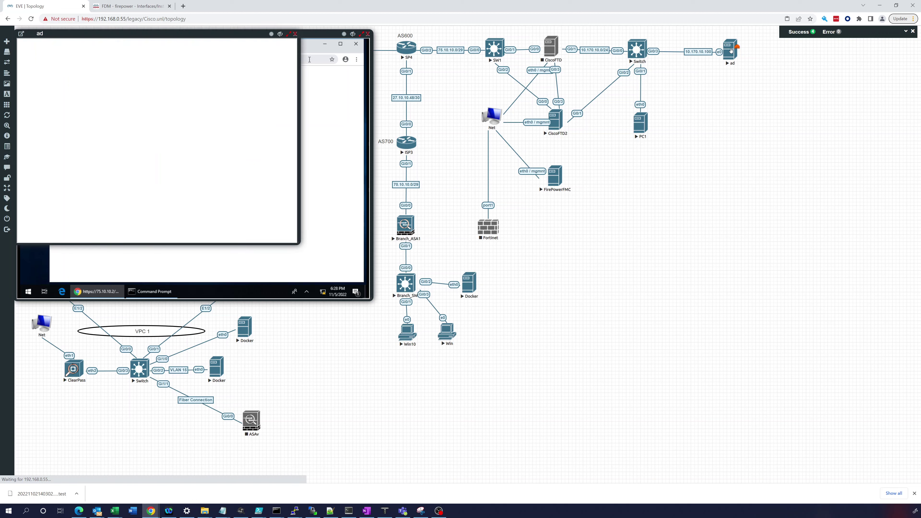
pyautogui.moveTo(241, 33); pyautogui.dragTo(733, 63)
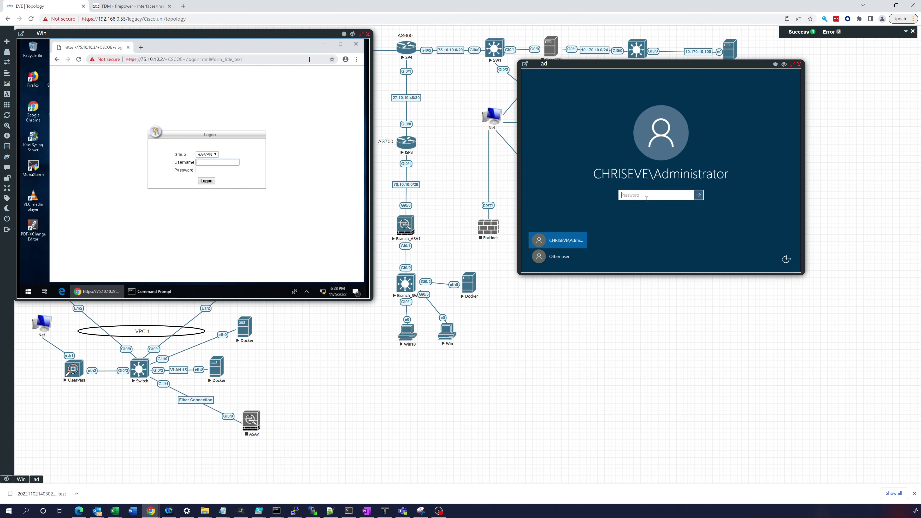
pyautogui.write('••••••')
pyautogui.press('Return')
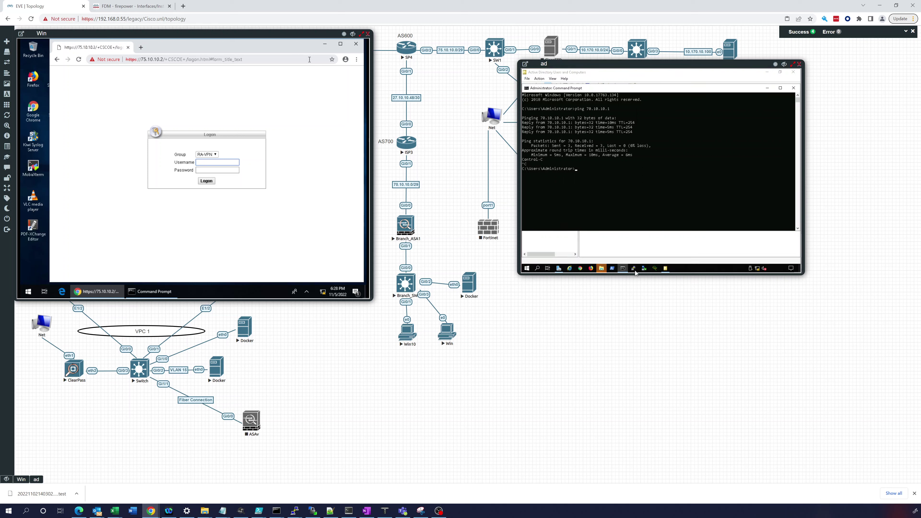
# Step: Open the user home account's Account tab in Active Directory Users and Computers
pyautogui.click(527, 268)
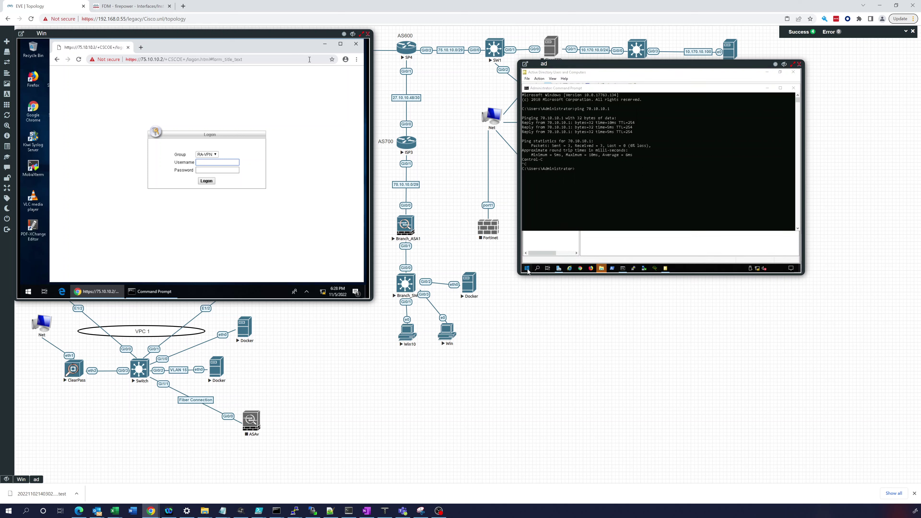
pyautogui.click(591, 249)
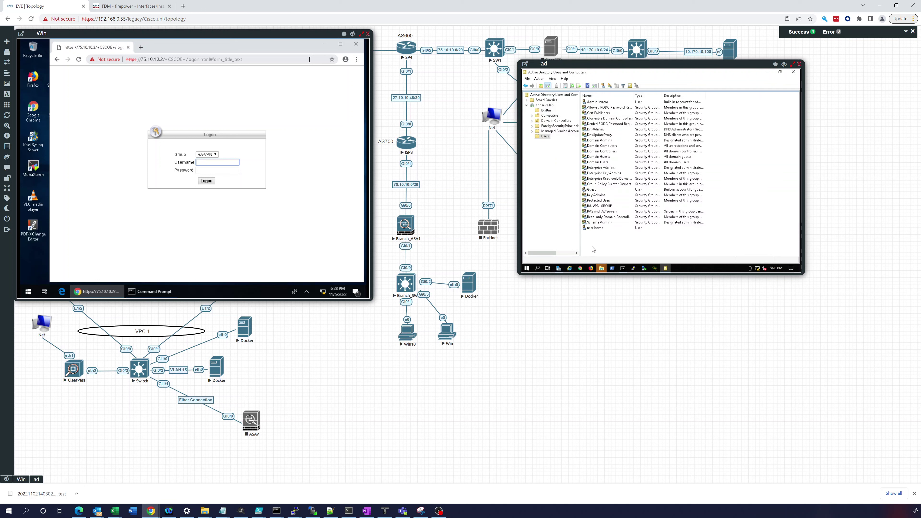
pyautogui.doubleClick(595, 228)
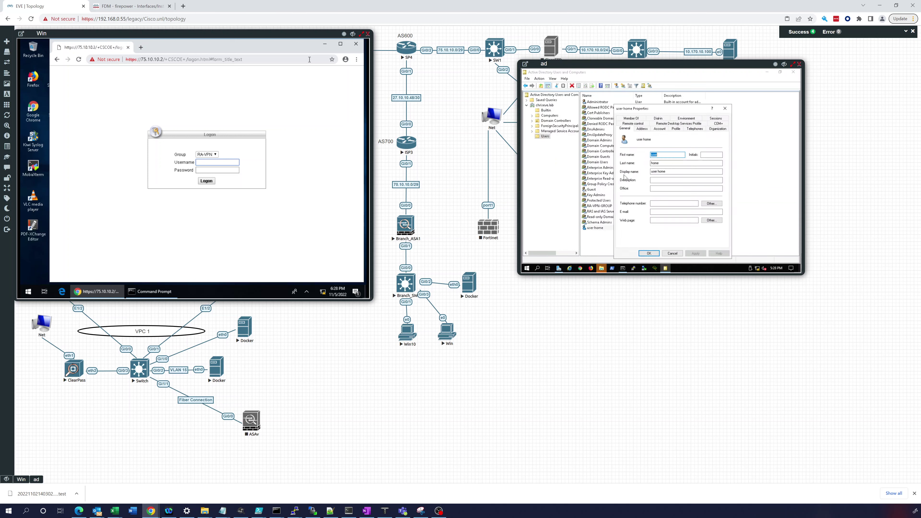
pyautogui.click(659, 129)
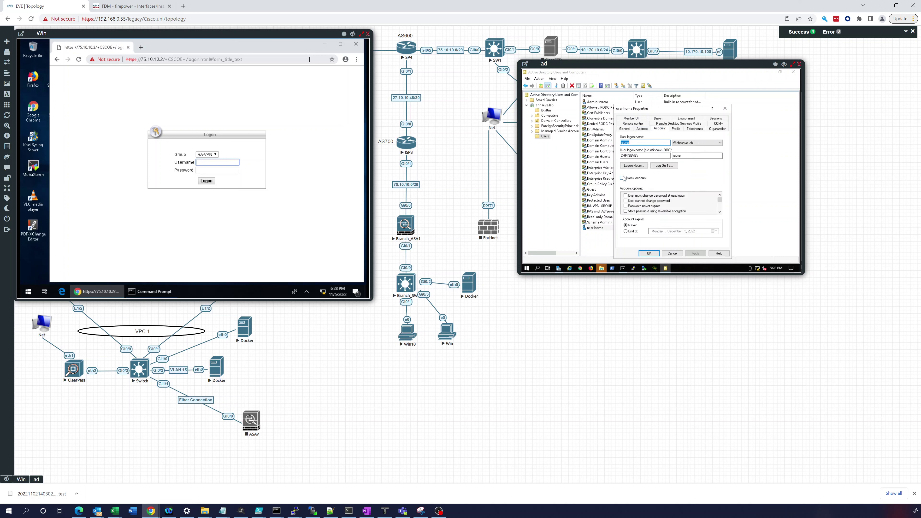
# Step: Type the VPN username into the logon form and move to the password field
pyautogui.click(208, 165)
pyautogui.write('rauser')
pyautogui.press('Tab')
# Step: Submit the VPN password, maximize Chrome, and cancel the user home Properties dialog
pyautogui.write('**')
pyautogui.press('Return')
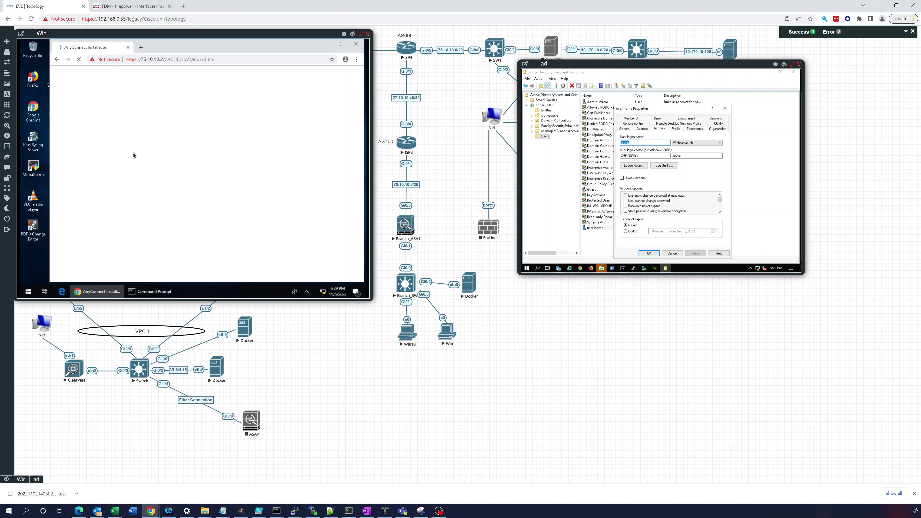
pyautogui.doubleClick(189, 44)
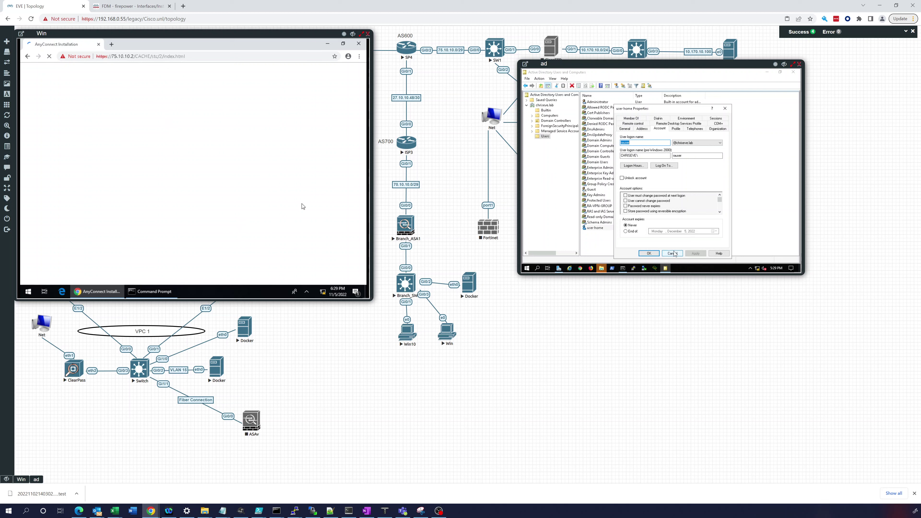
pyautogui.click(673, 253)
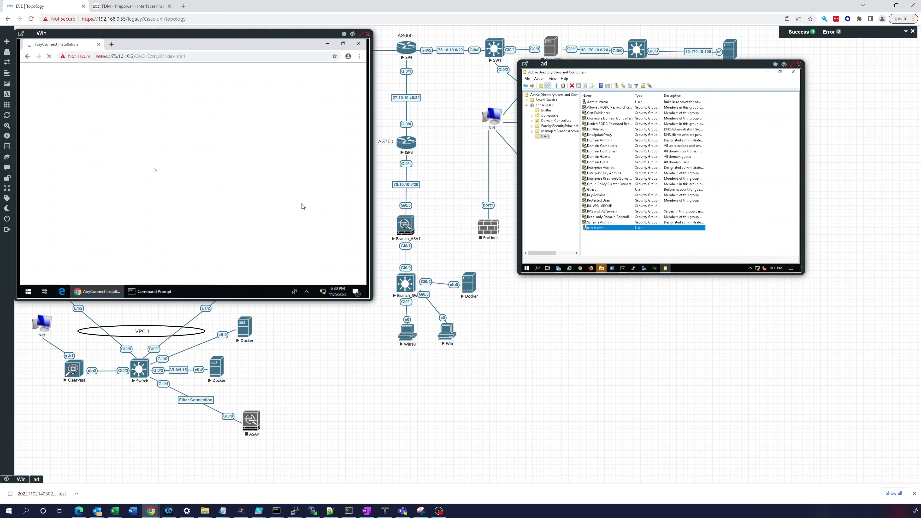
# Step: Stop and reload the stalled AnyConnect Installation page, then go back
pyautogui.click(49, 57)
pyautogui.click(50, 57)
pyautogui.click(28, 56)
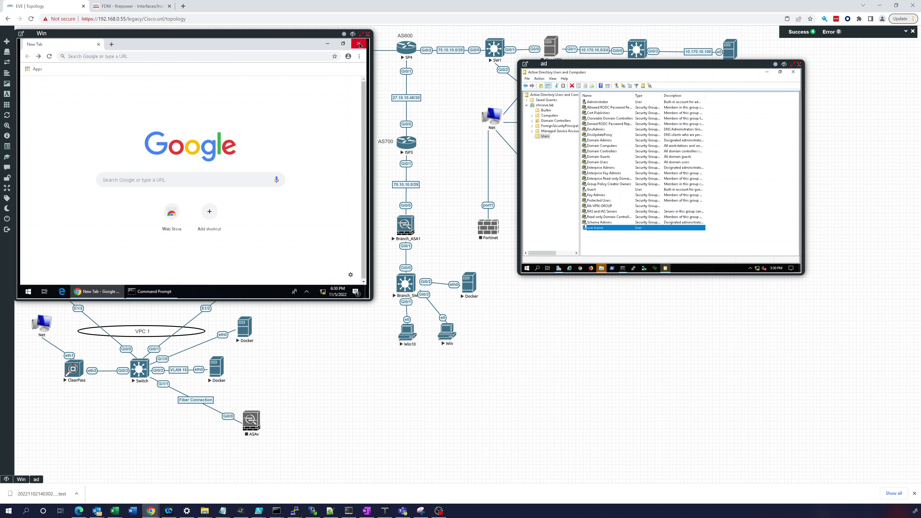
pyautogui.click(121, 57)
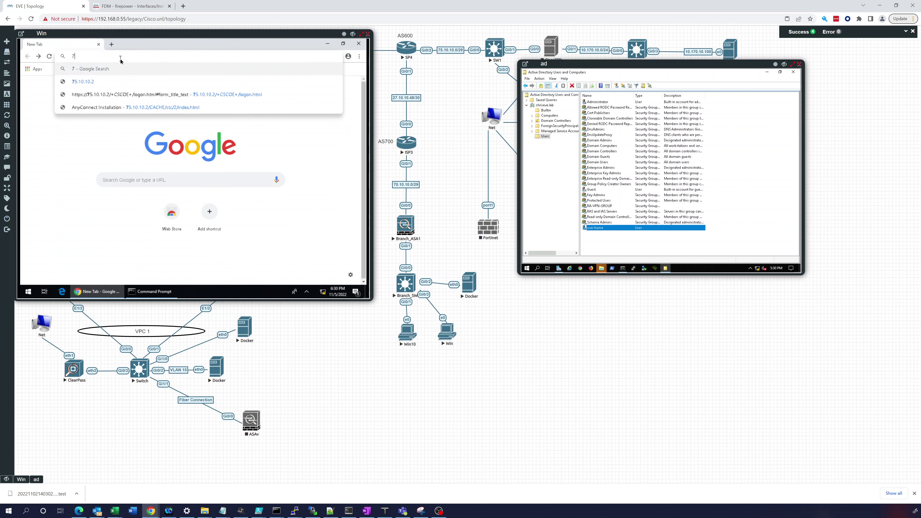
pyautogui.write('https://75.10.10.2')
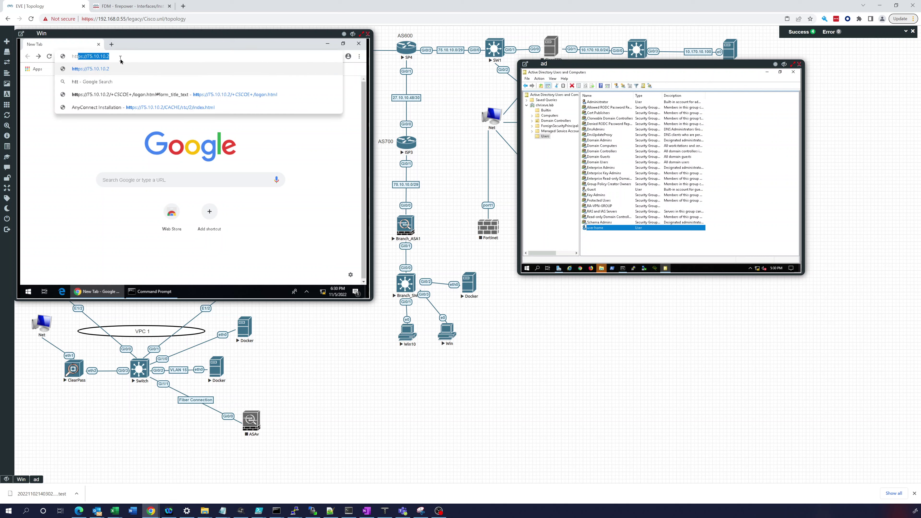
pyautogui.press('Return')
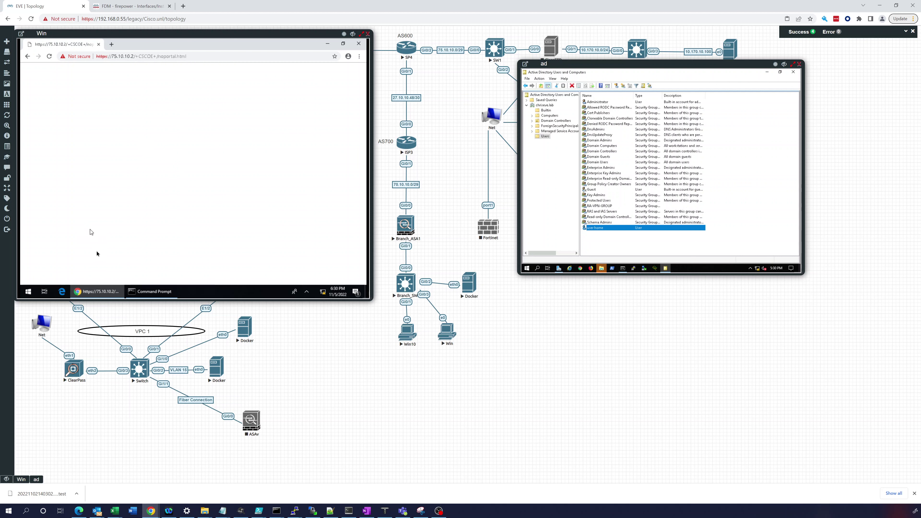
pyautogui.click(109, 293)
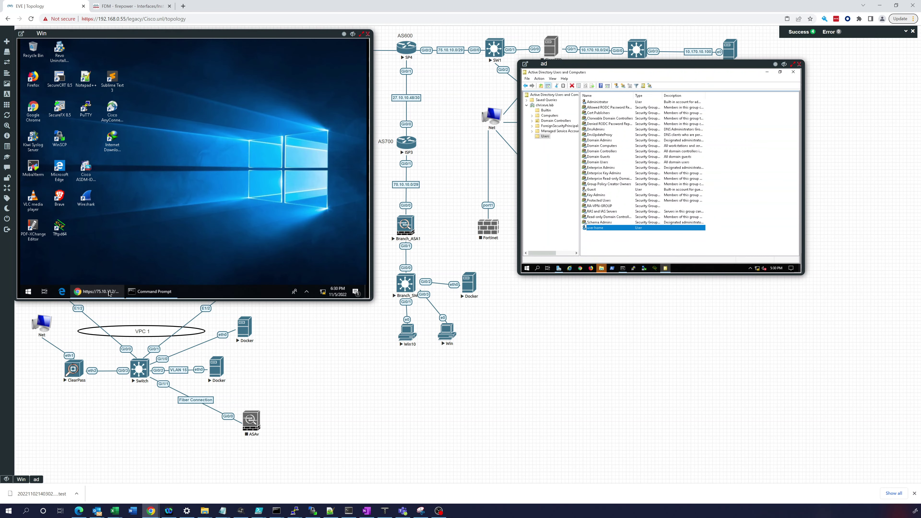
pyautogui.click(109, 293)
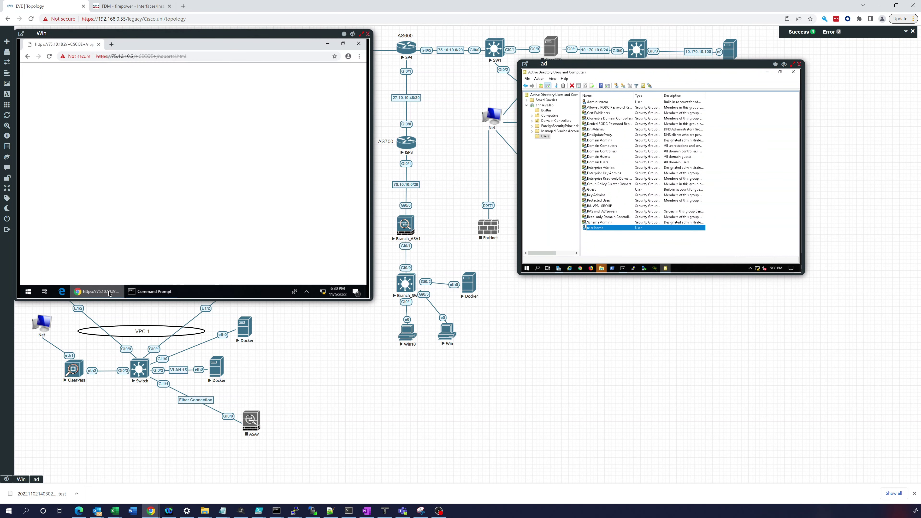
pyautogui.click(137, 58)
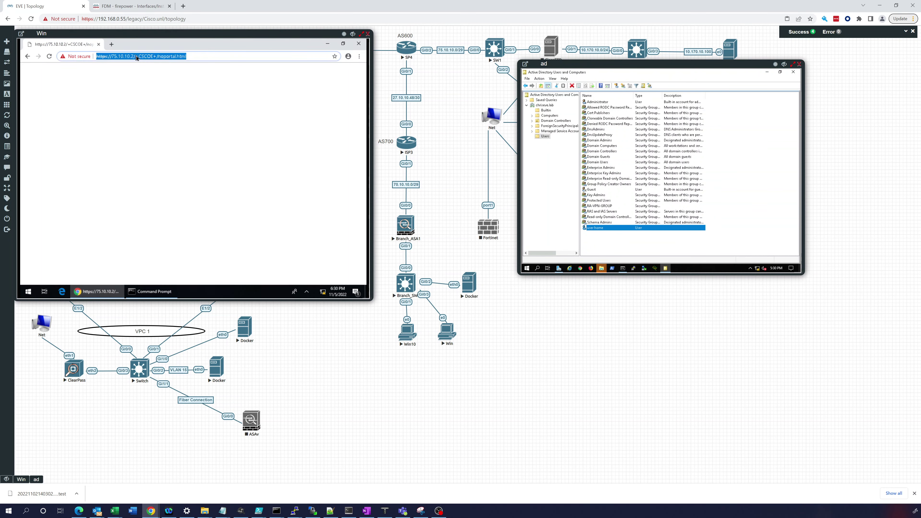
pyautogui.click(137, 58)
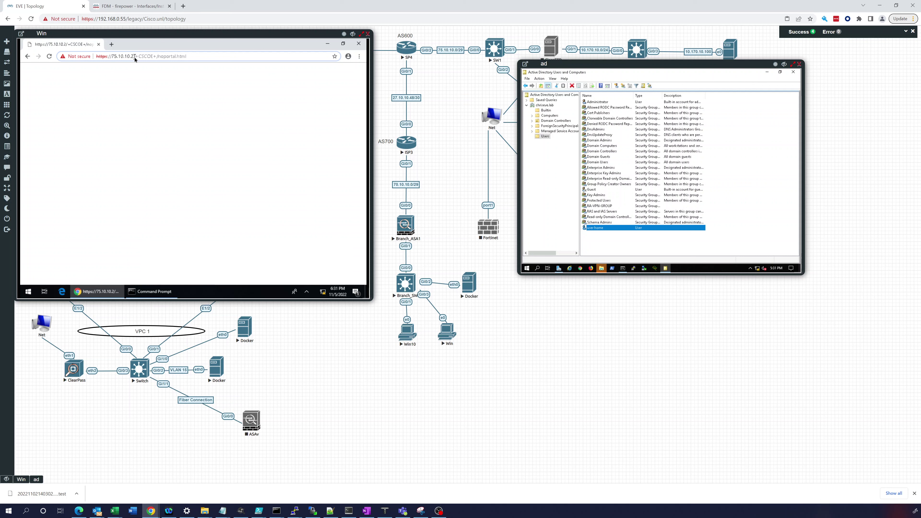
pyautogui.moveTo(136, 56); pyautogui.dragTo(197, 60)
pyautogui.press('Return')
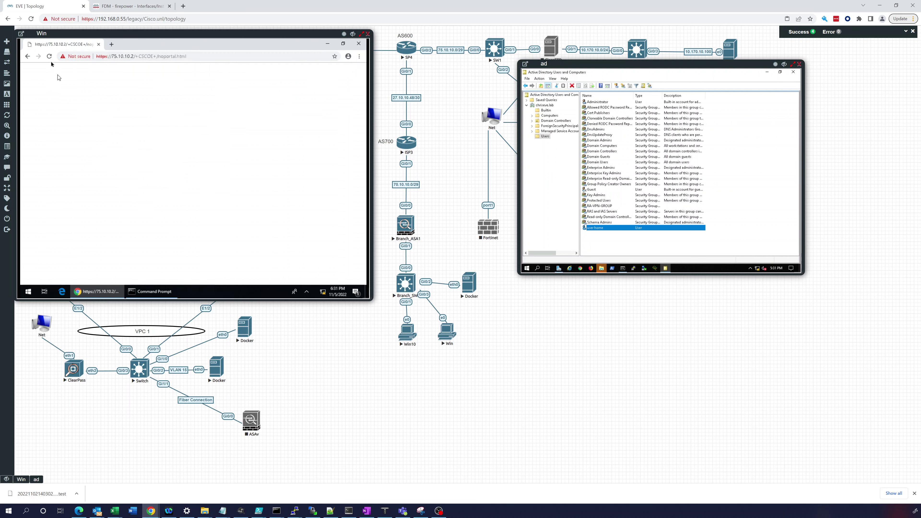
pyautogui.click(61, 294)
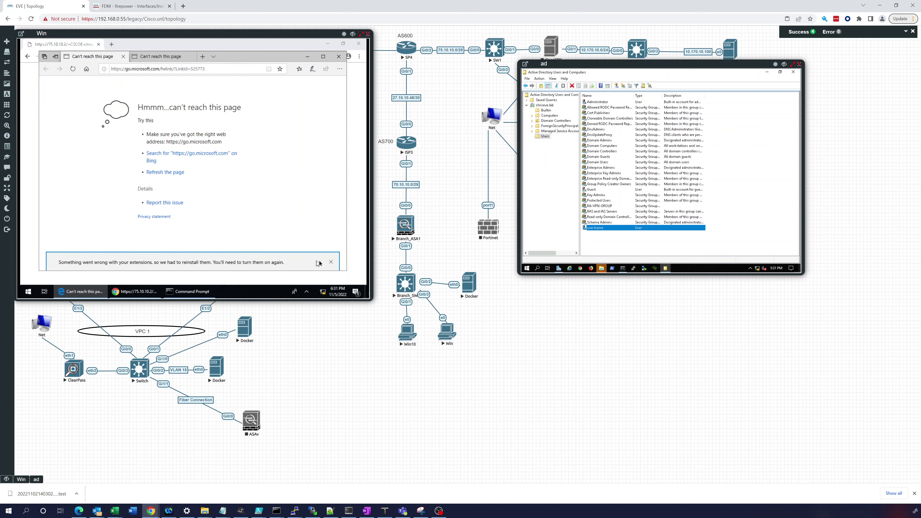
pyautogui.click(330, 261)
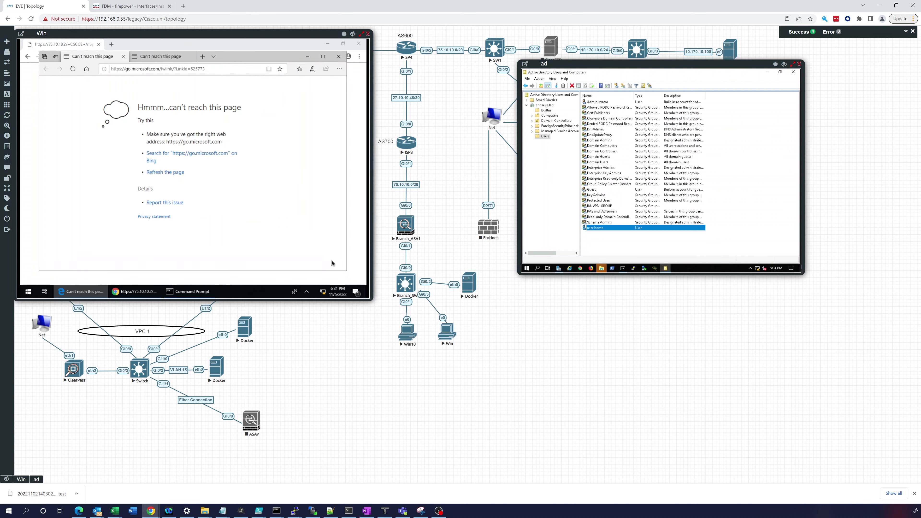
pyautogui.click(147, 72)
pyautogui.write('ht')
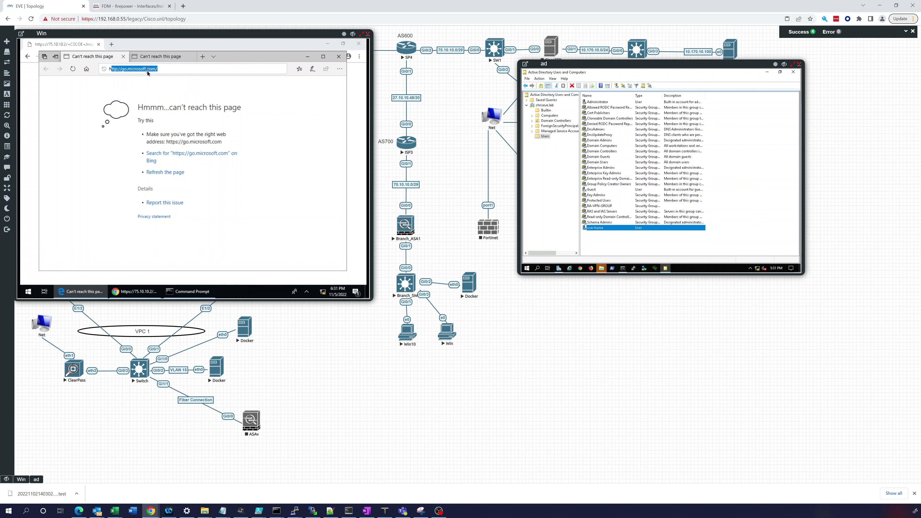
pyautogui.write('tp')
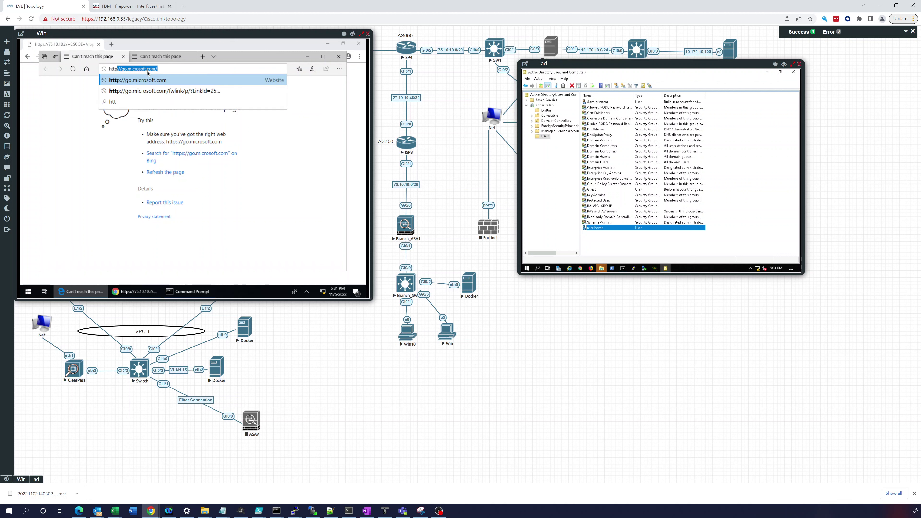
pyautogui.write('s://')
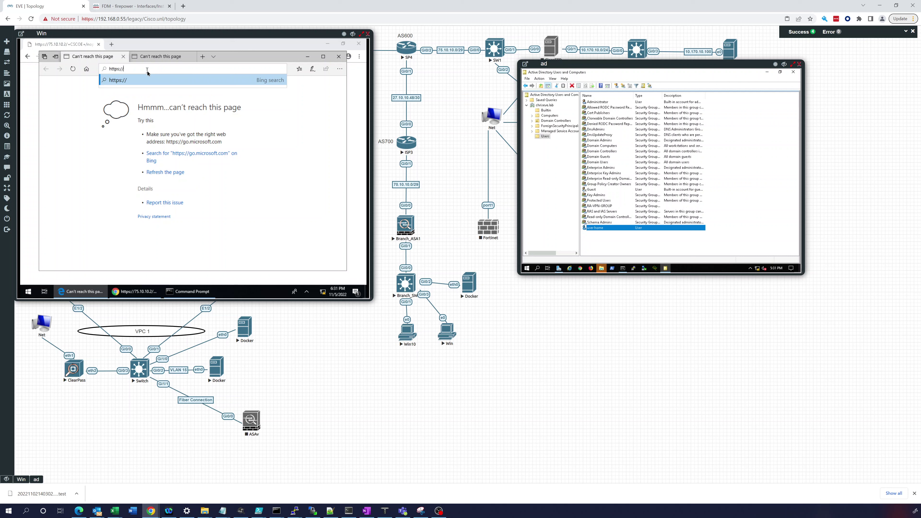
pyautogui.write('75.10.10.2')
pyautogui.press('Return')
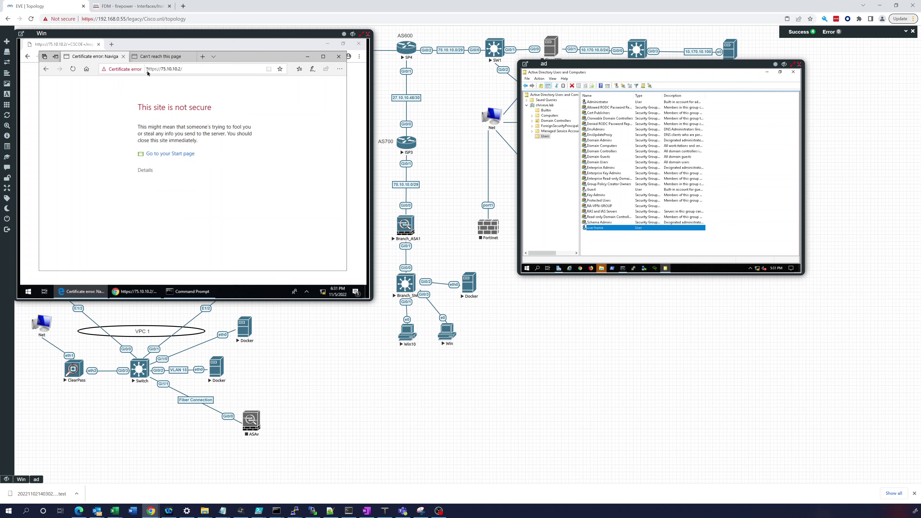
# Step: Proceed past the certificate warning and log in to the VPN portal, declining to save the password
pyautogui.click(145, 170)
pyautogui.click(167, 234)
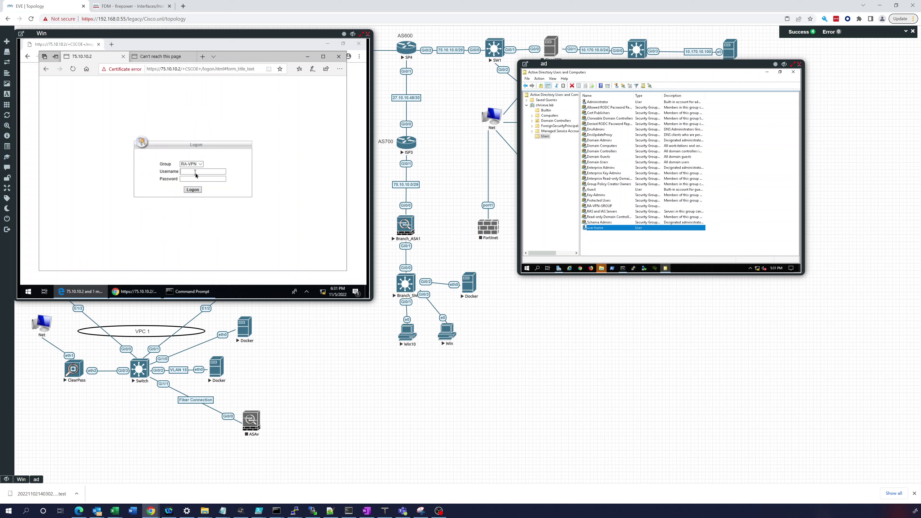
pyautogui.write('rauser******')
pyautogui.press('Return')
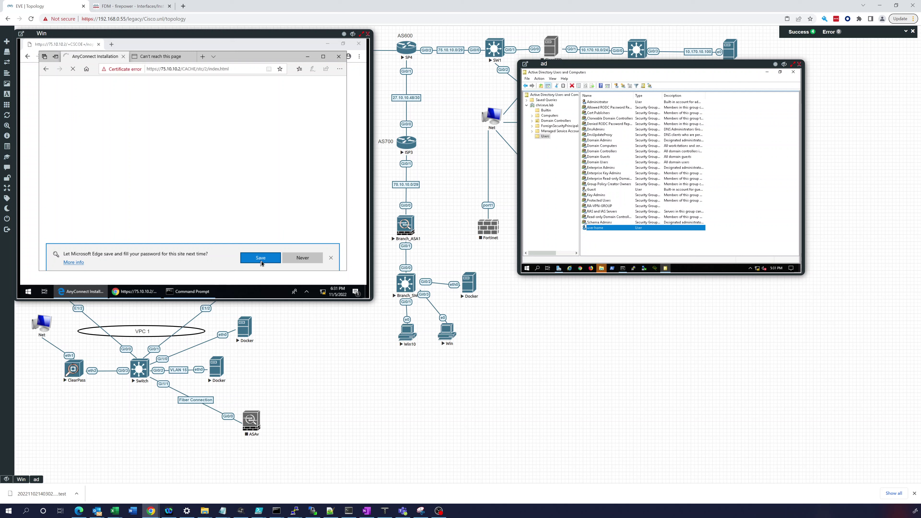
pyautogui.click(330, 258)
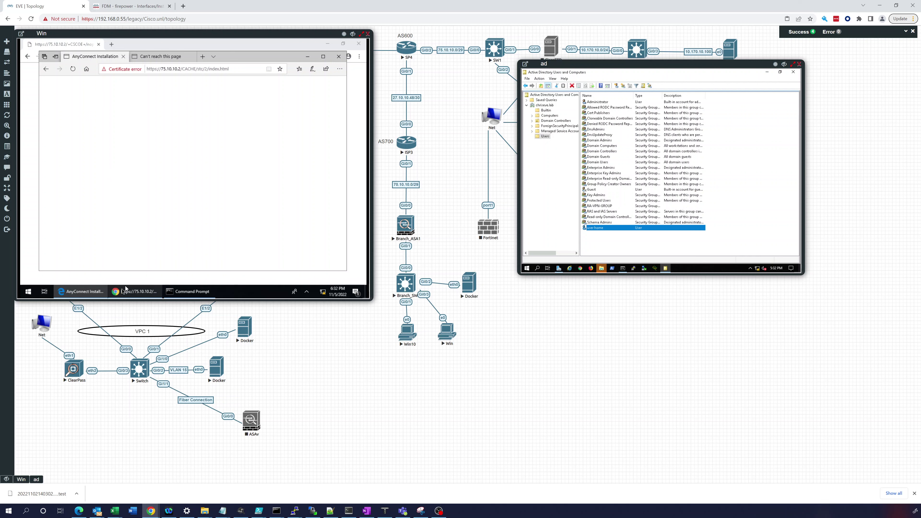
# Step: Minimize and restore the AnyConnect installation window, then switch to Firepower Device Manager
pyautogui.click(84, 293)
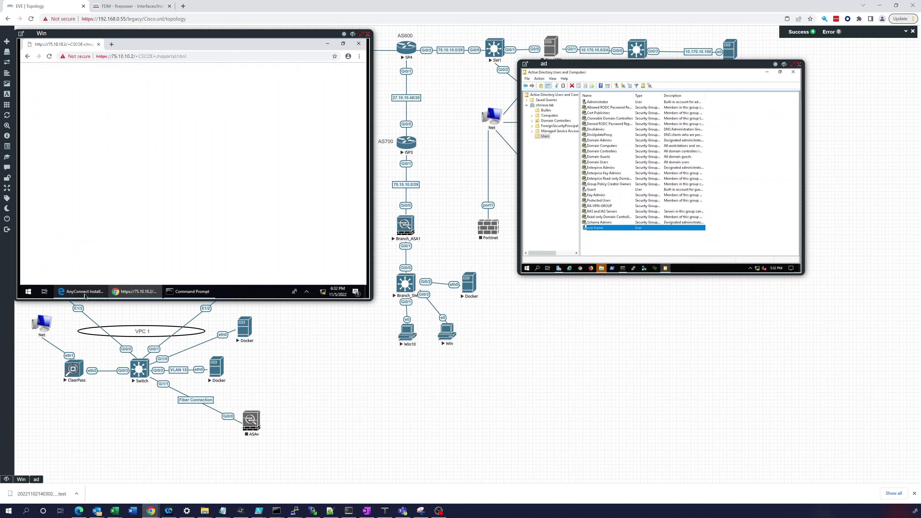
pyautogui.click(84, 293)
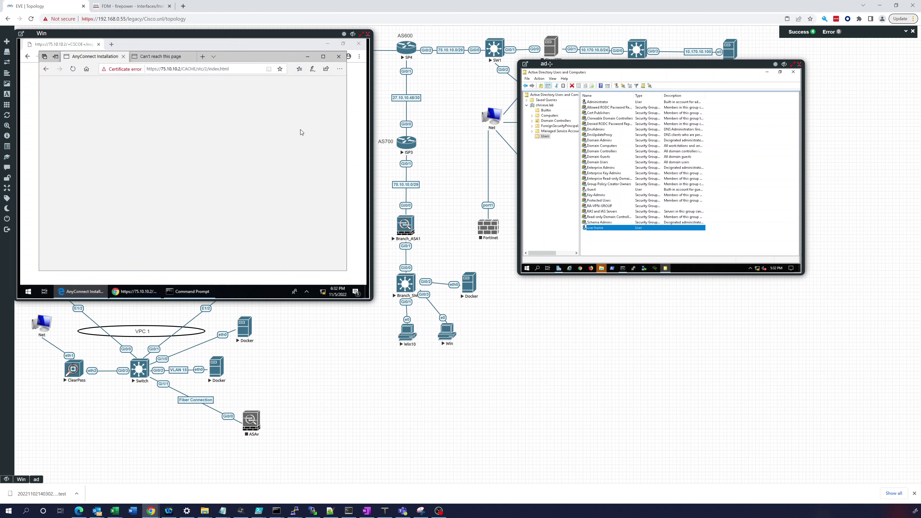
pyautogui.click(134, 8)
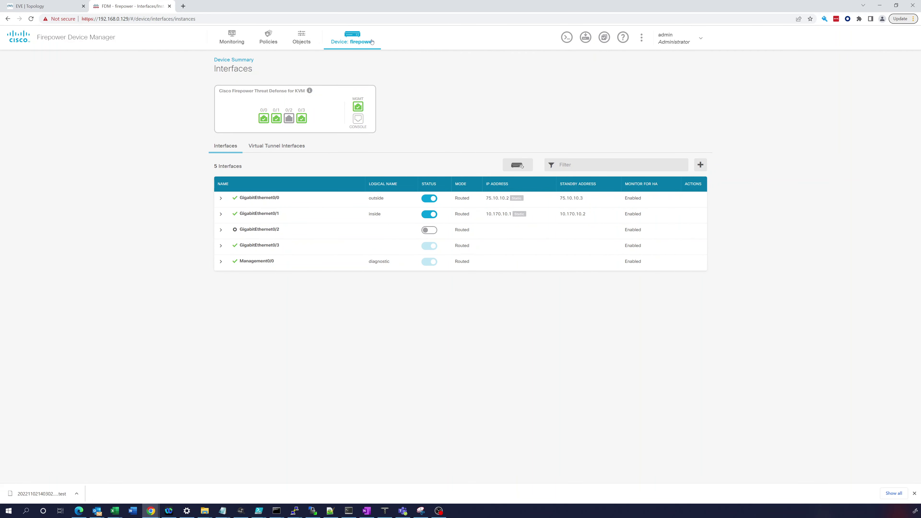
# Step: View the RA-VPN profile's end-user instructions and configuration summary, then return to EVE-NG
pyautogui.click(342, 36)
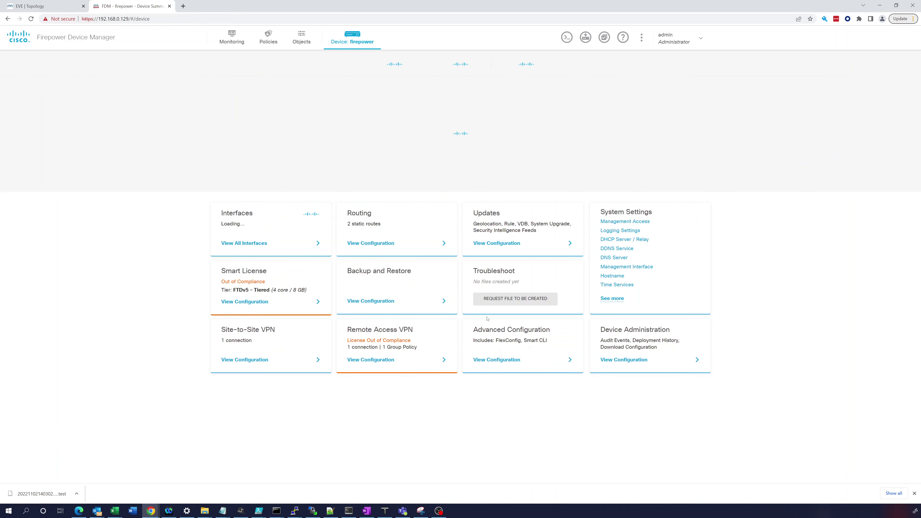
pyautogui.click(384, 358)
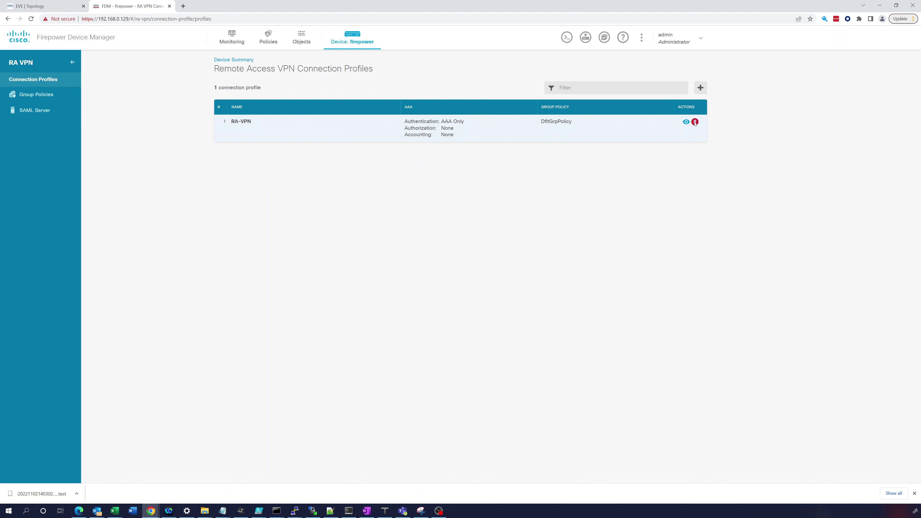
pyautogui.click(686, 122)
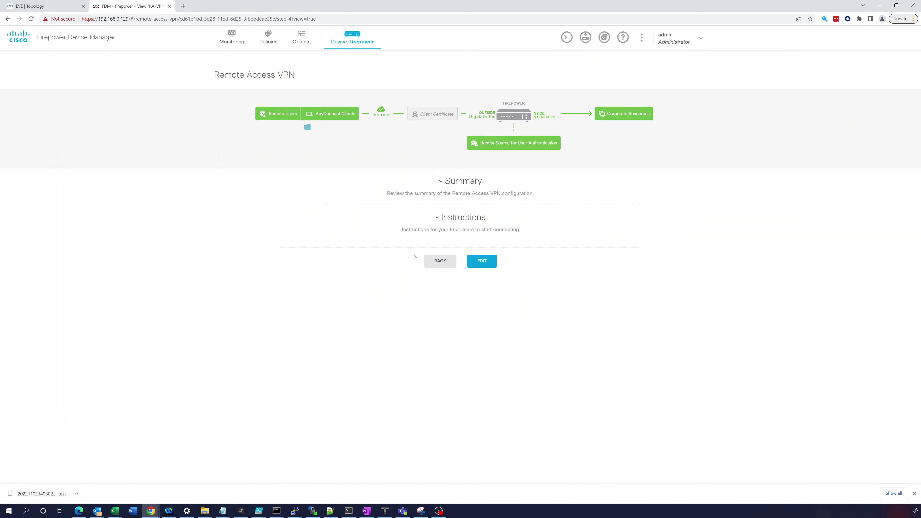
pyautogui.click(438, 216)
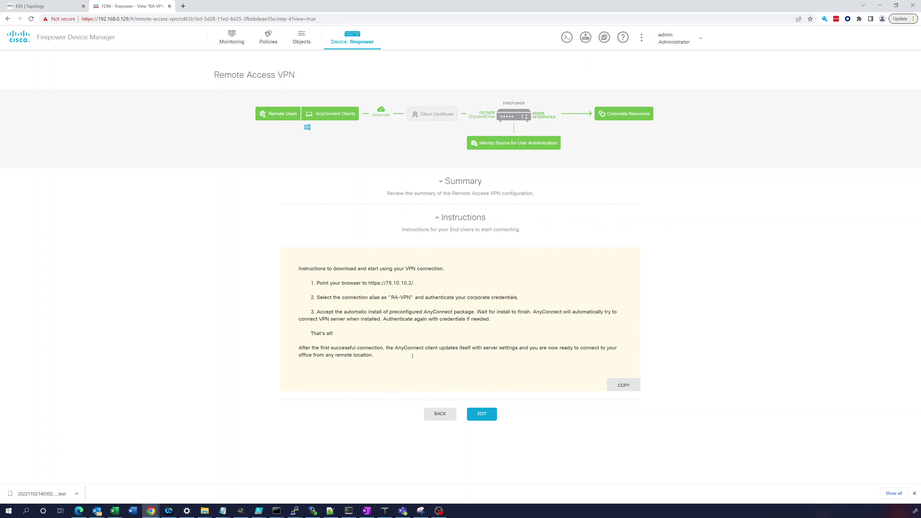
pyautogui.click(443, 185)
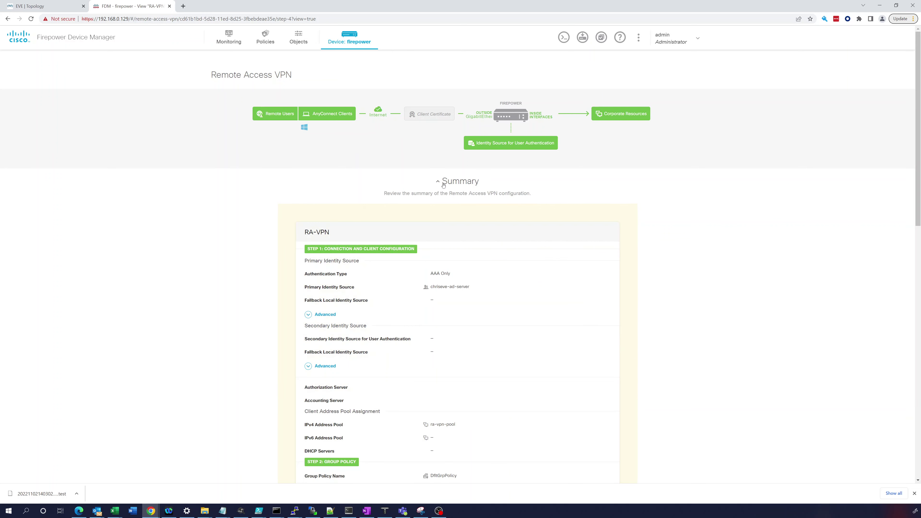
pyautogui.scroll(-15, 407, 294)
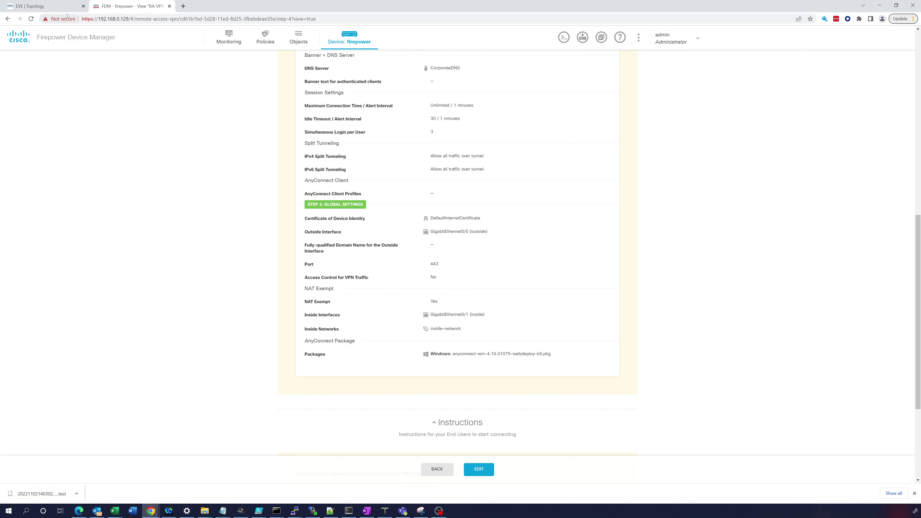
pyautogui.click(62, 6)
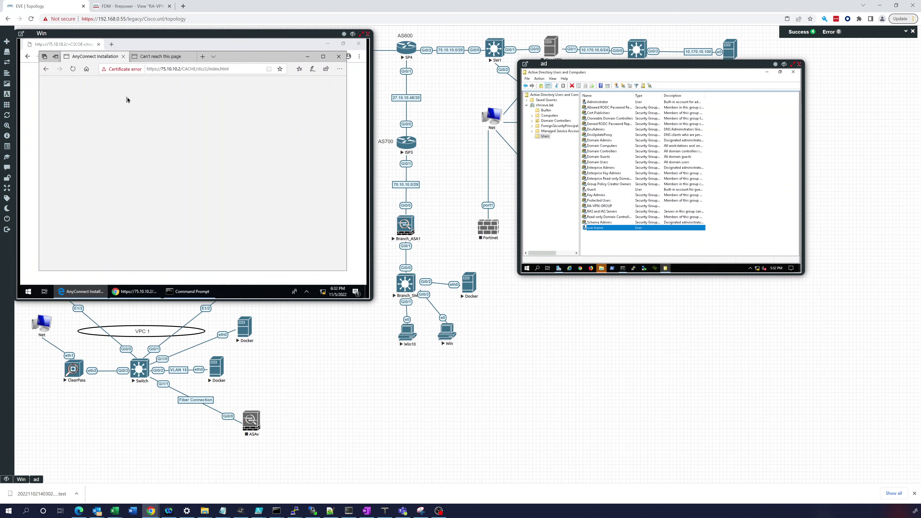
# Step: Bring the client's AnyConnect installation window to the front and scroll through it
pyautogui.click(153, 294)
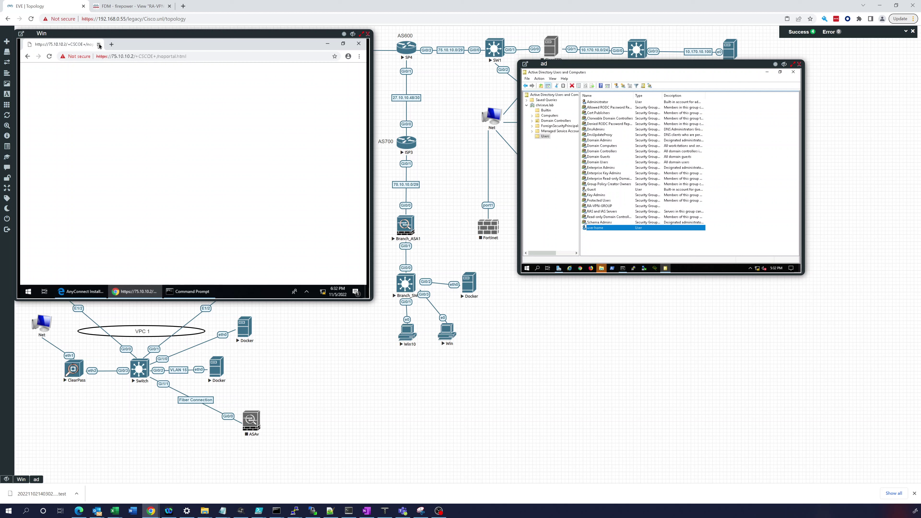
pyautogui.click(30, 293)
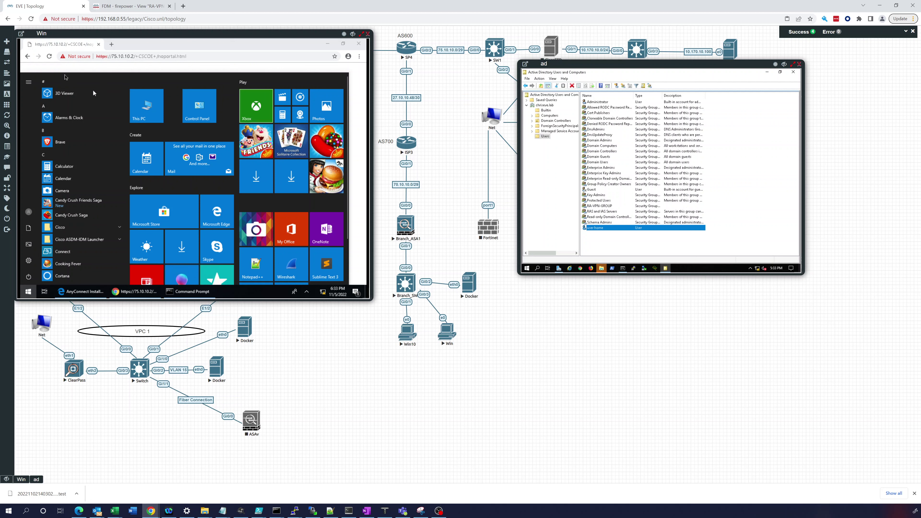
pyautogui.click(98, 69)
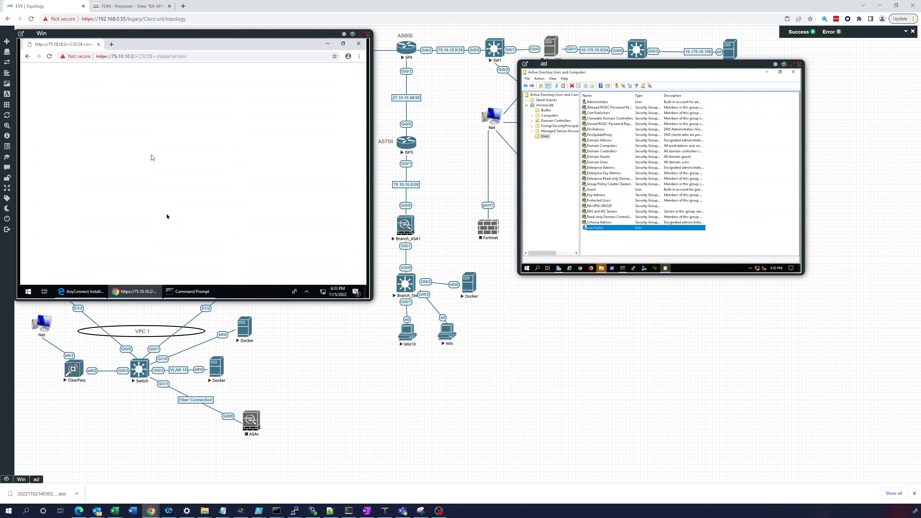
pyautogui.click(81, 291)
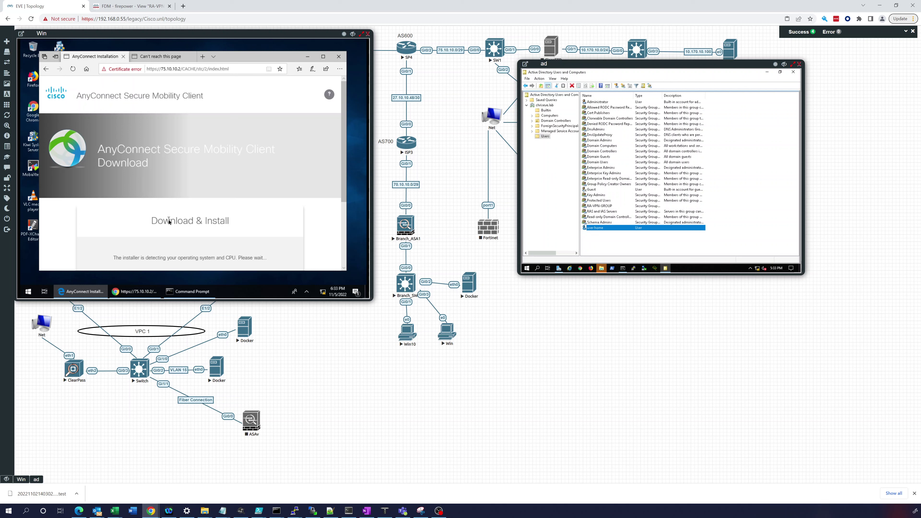
pyautogui.scroll(-3, 169, 232)
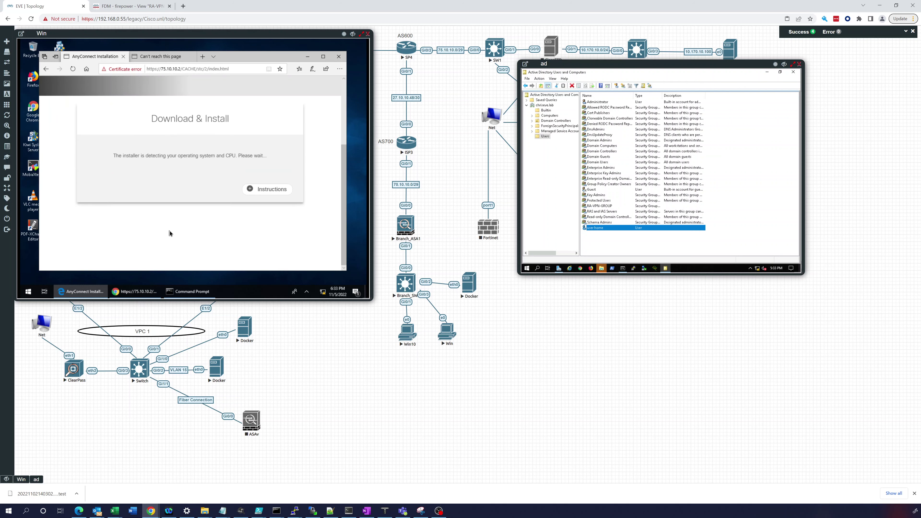
pyautogui.scroll(3, 169, 232)
pyautogui.scroll(-3, 170, 232)
pyautogui.scroll(2, 169, 233)
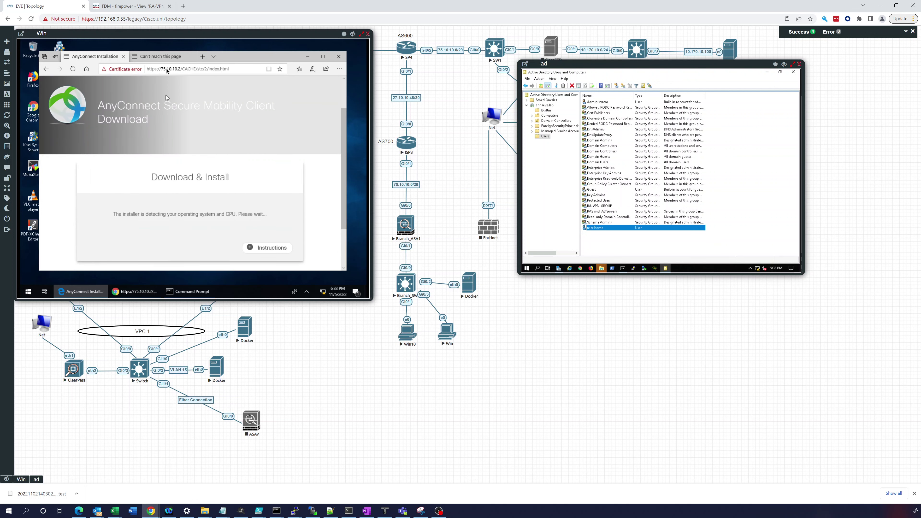
# Step: Close Chrome, maximize the AnyConnect installation page, and drag the ad console to the lower right
pyautogui.click(192, 56)
pyautogui.click(133, 292)
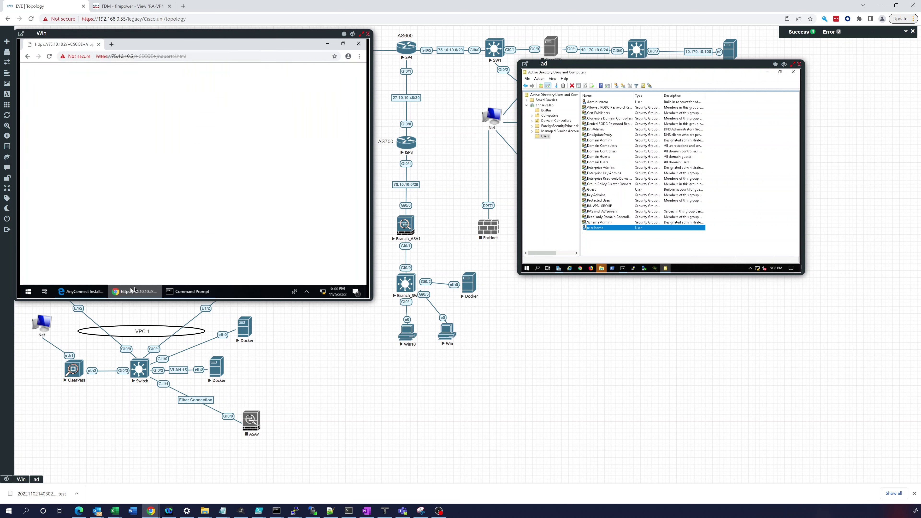
pyautogui.click(359, 43)
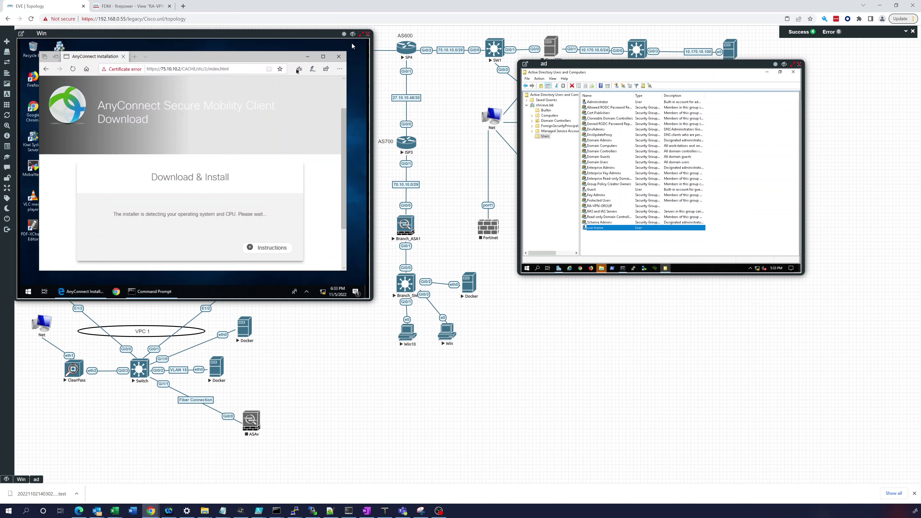
pyautogui.click(252, 249)
pyautogui.scroll(-2, 237, 237)
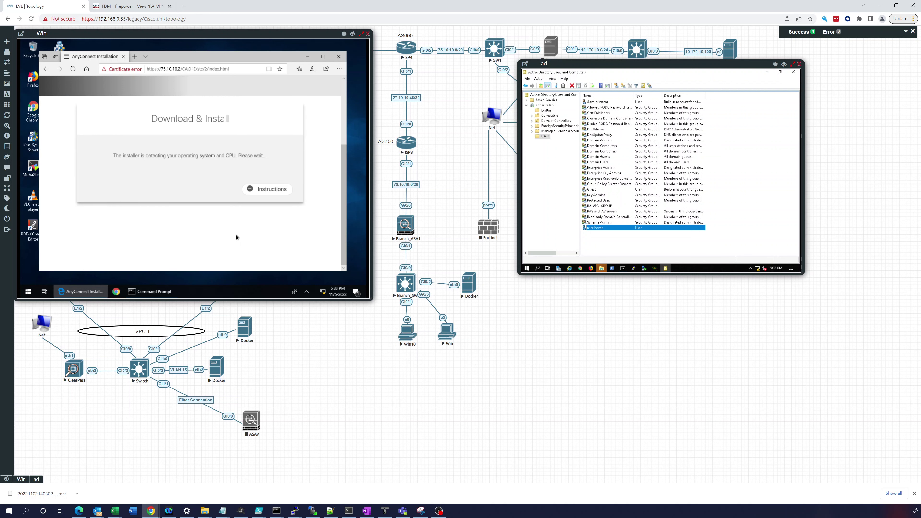
pyautogui.scroll(3, 243, 221)
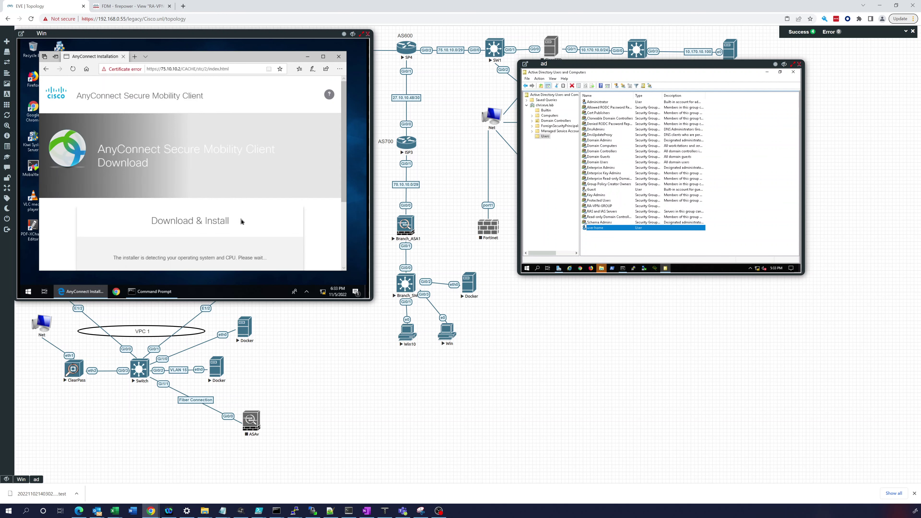
pyautogui.scroll(-3, 272, 151)
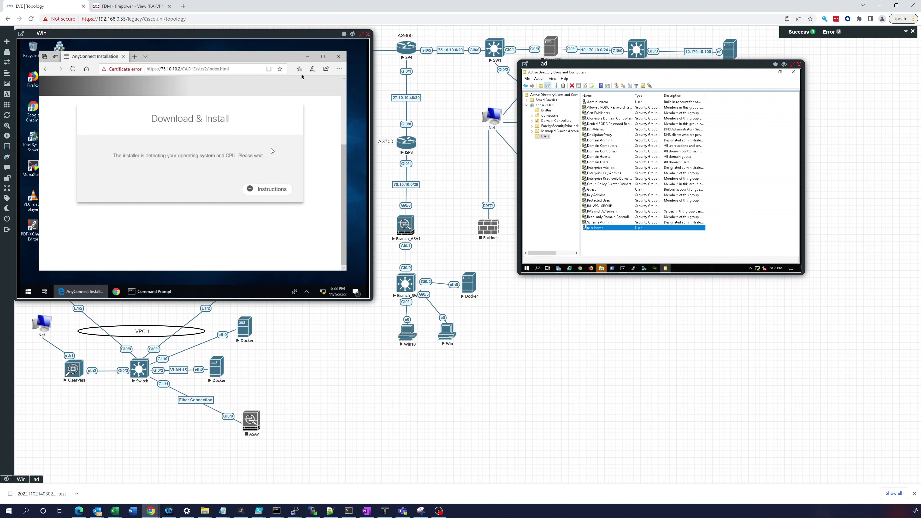
pyautogui.click(323, 56)
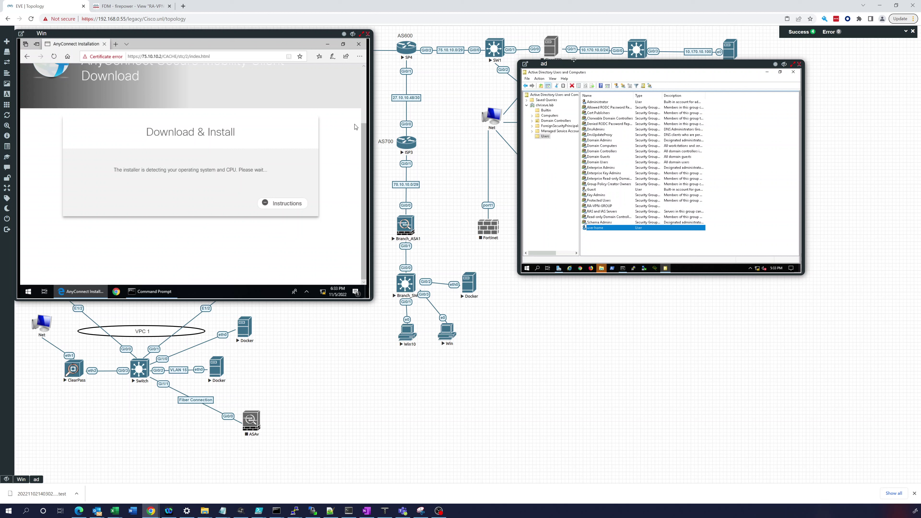
pyautogui.moveTo(573, 63); pyautogui.dragTo(651, 156)
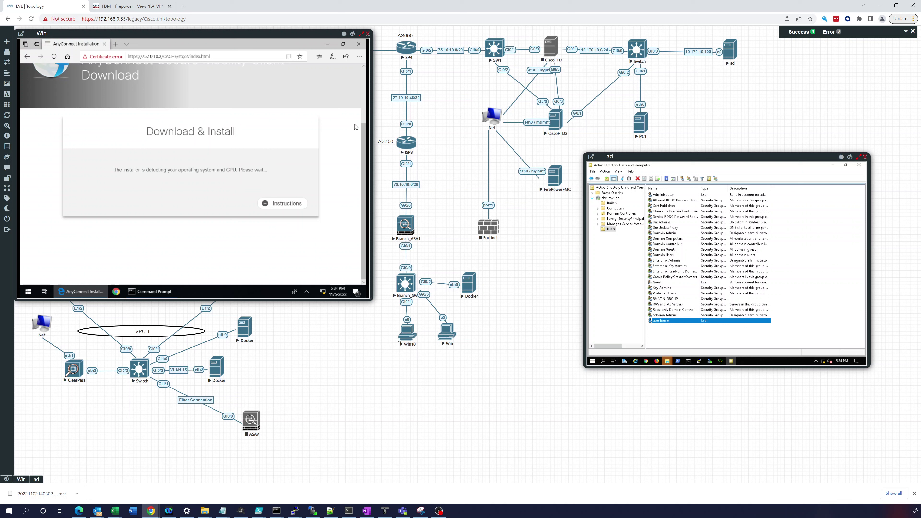
# Step: Stop the Win10 and FirePowerFMC nodes, then drag the Win console down and right
pyautogui.rightClick(405, 332)
pyautogui.click(419, 343)
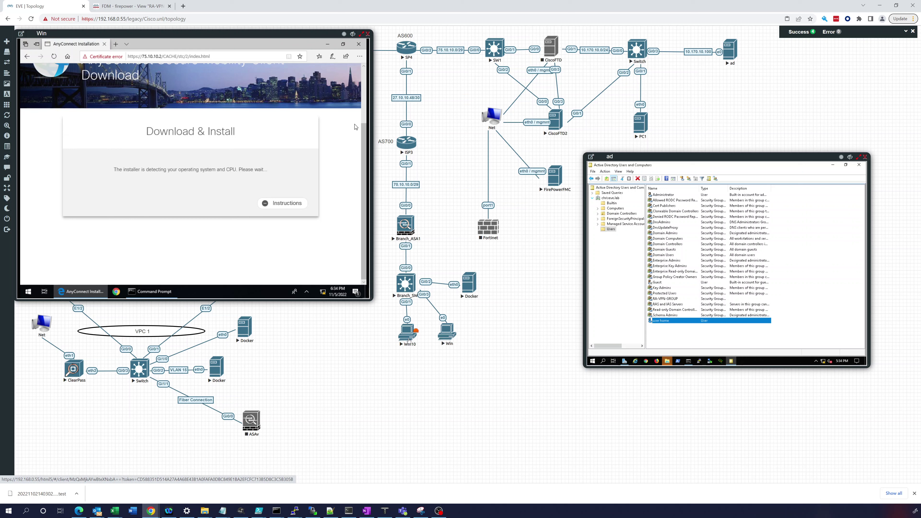
pyautogui.rightClick(557, 180)
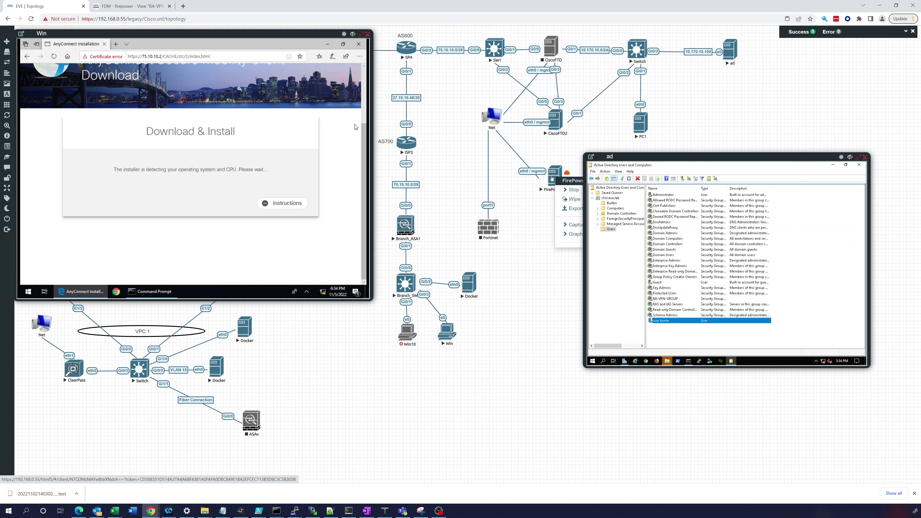
pyautogui.click(571, 189)
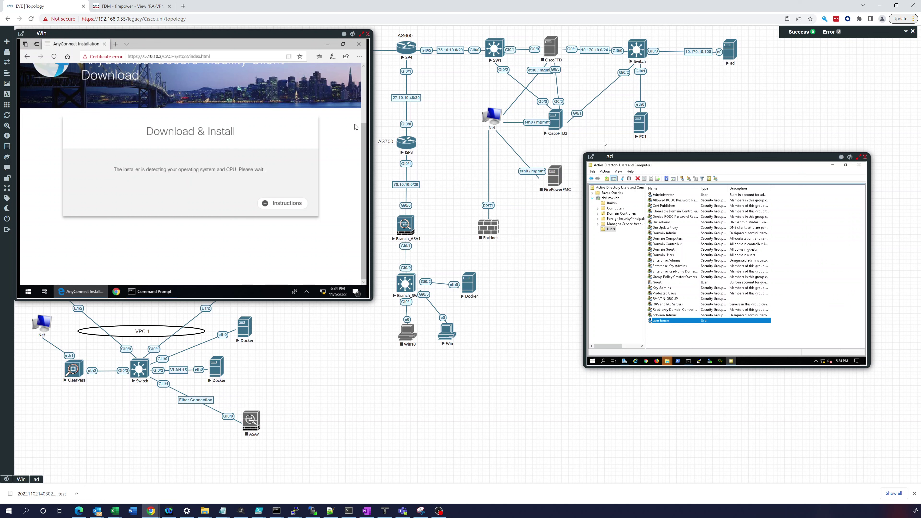
pyautogui.moveTo(260, 33); pyautogui.dragTo(335, 54)
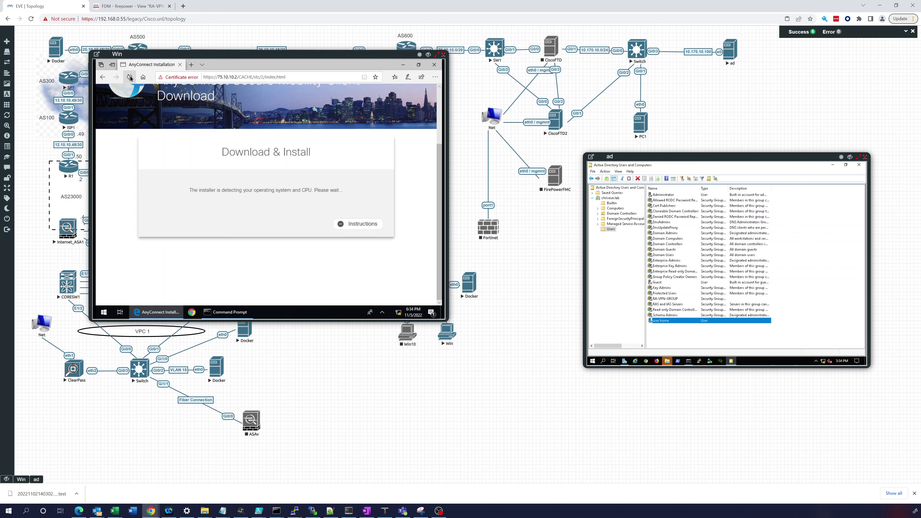
# Step: Reload the AnyConnect download page, start Chrome, and check the successful 75.10.10.2 ping results
pyautogui.click(130, 77)
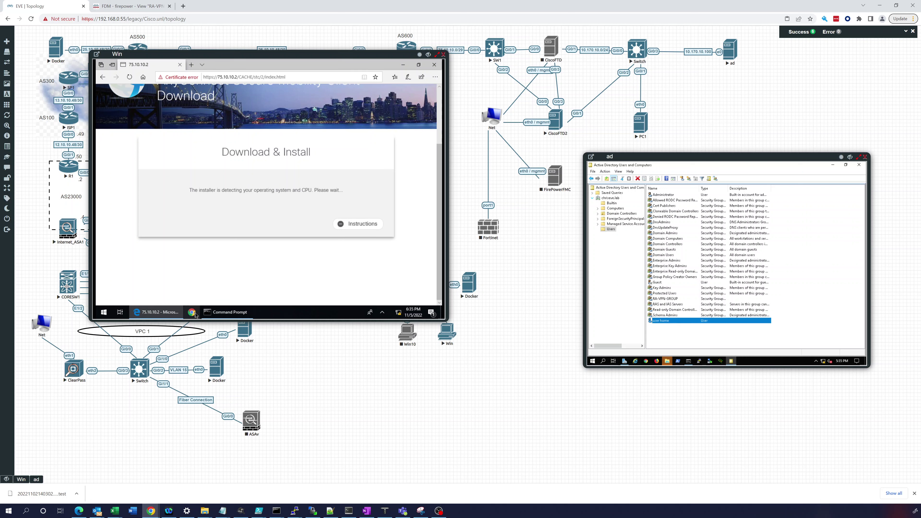
pyautogui.click(194, 313)
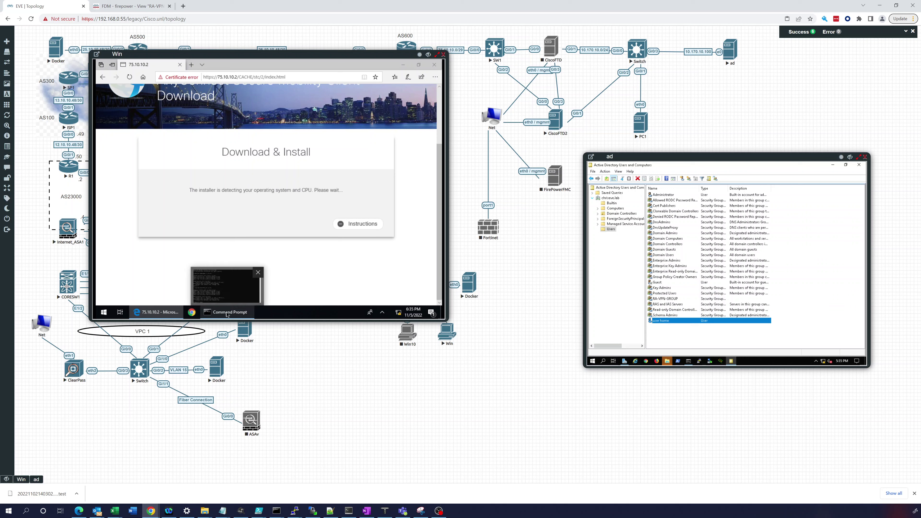
pyautogui.click(227, 313)
pyautogui.click(238, 173)
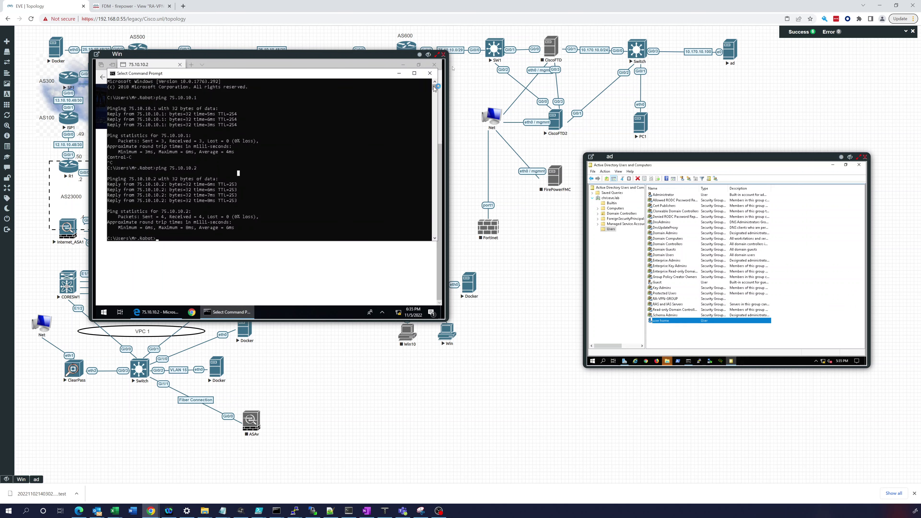
pyautogui.click(397, 74)
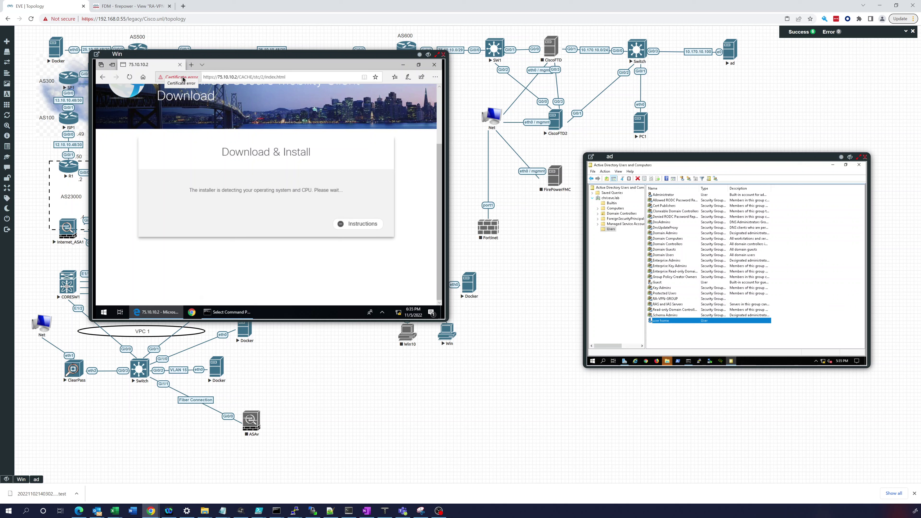
# Step: Check Edge's certificate error, then download anyconnect-win-4.10.01075-core-vpn-webdeploy-k9.msi from the portal in Chrome
pyautogui.click(183, 79)
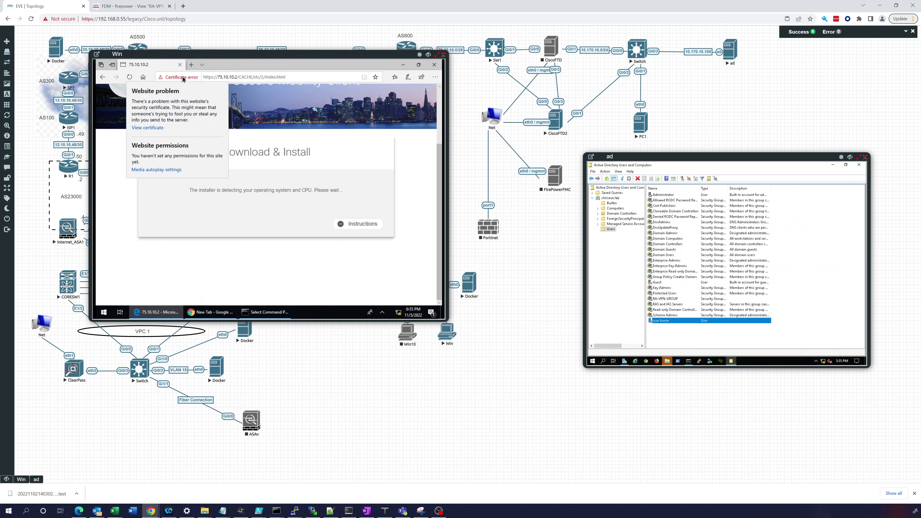
pyautogui.click(230, 176)
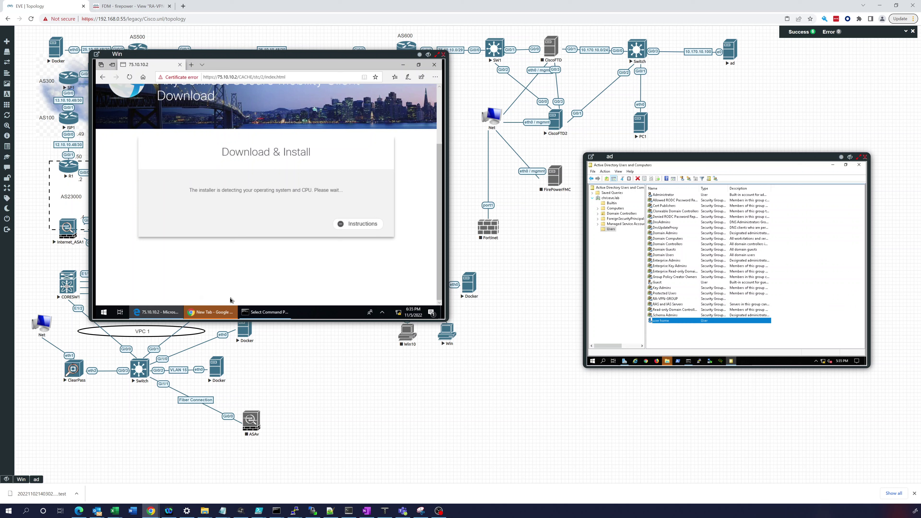
pyautogui.click(217, 313)
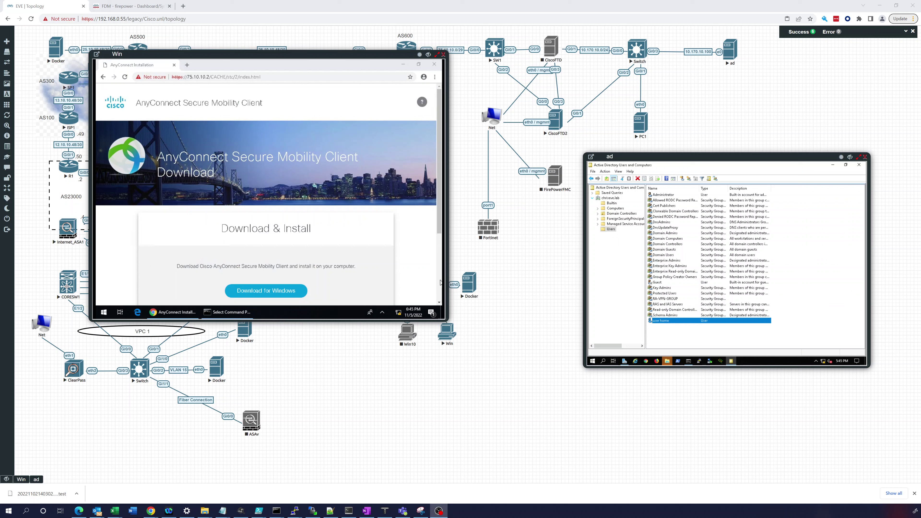
pyautogui.click(256, 292)
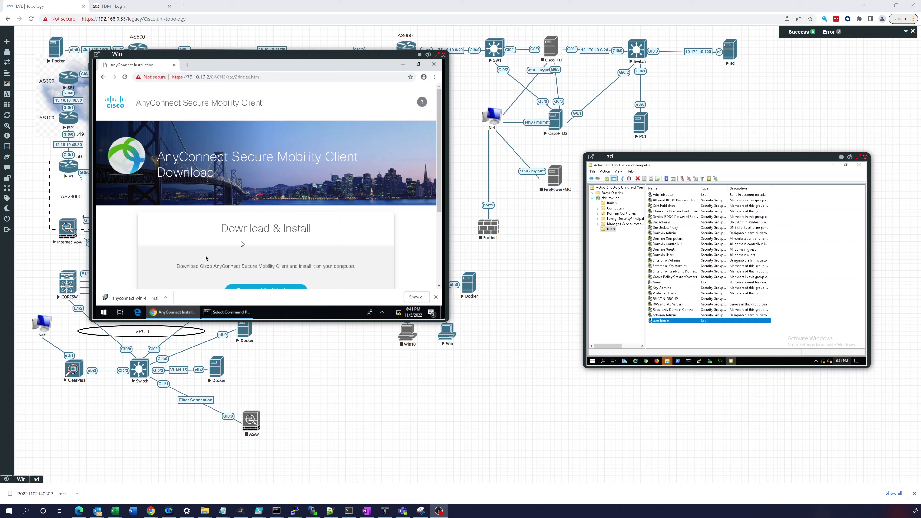
# Step: Open the downloaded AnyConnect .msi installer and allow it to run
pyautogui.click(142, 297)
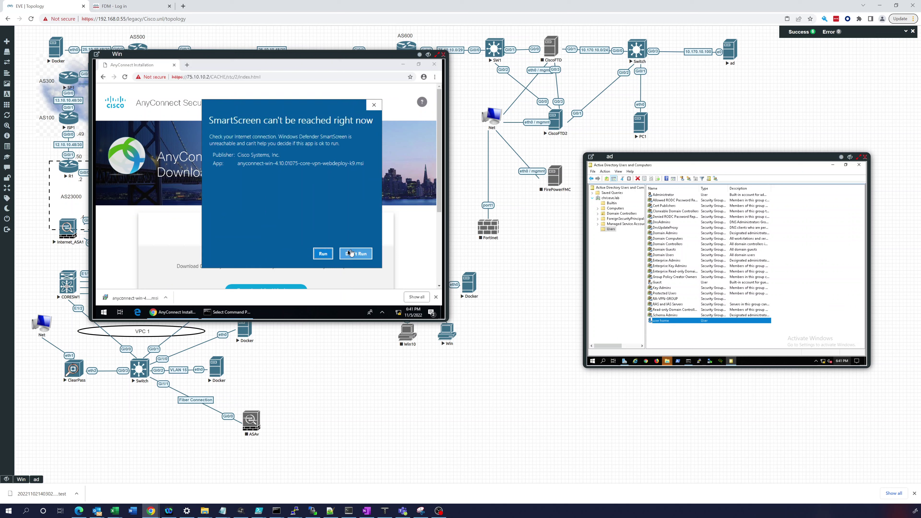
pyautogui.click(323, 253)
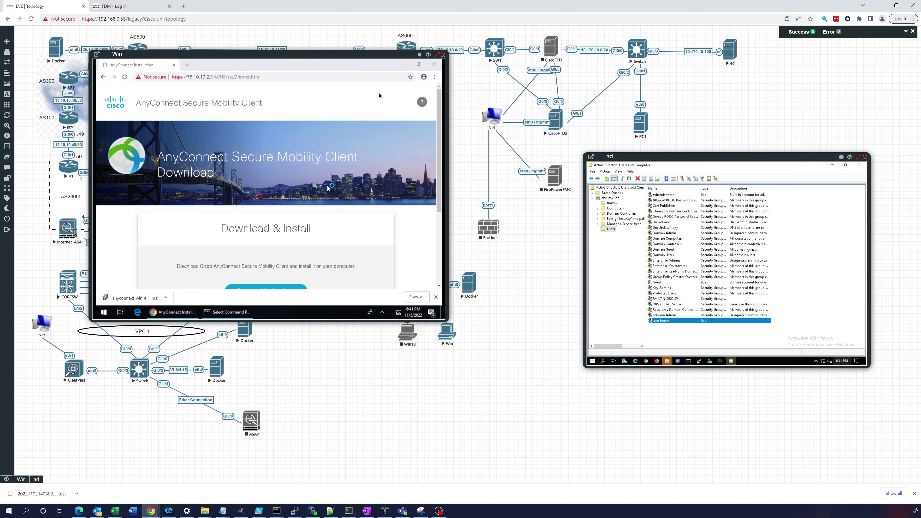
pyautogui.click(401, 65)
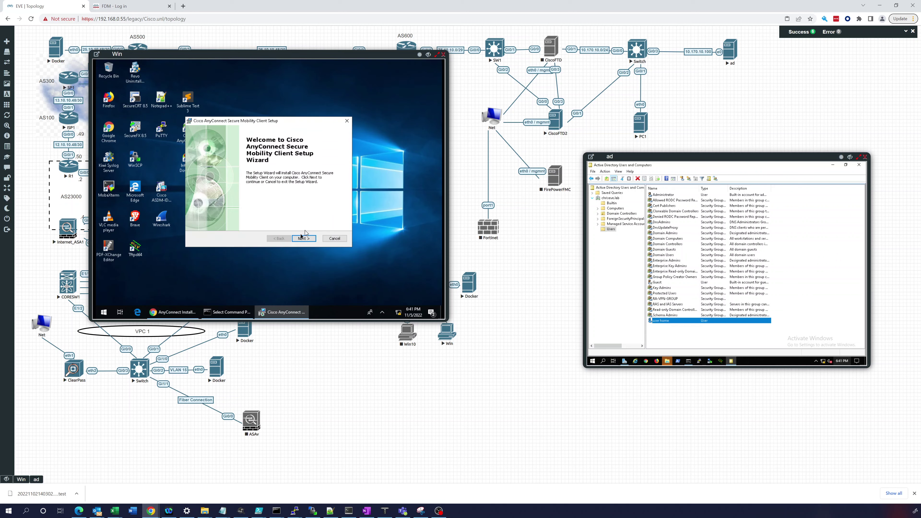
# Step: Accept the licence terms, install with administrator approval, and finish the AnyConnect setup wizard
pyautogui.click(253, 215)
pyautogui.click(303, 238)
pyautogui.click(304, 239)
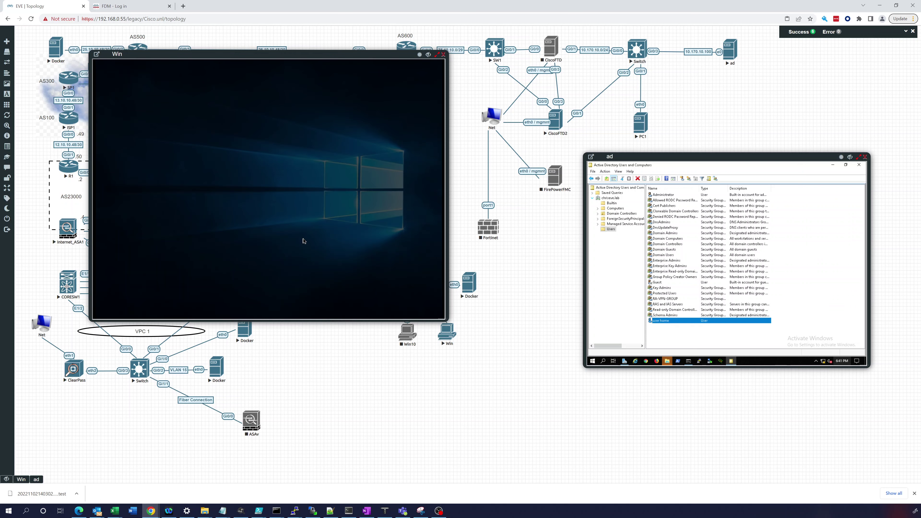
pyautogui.click(243, 235)
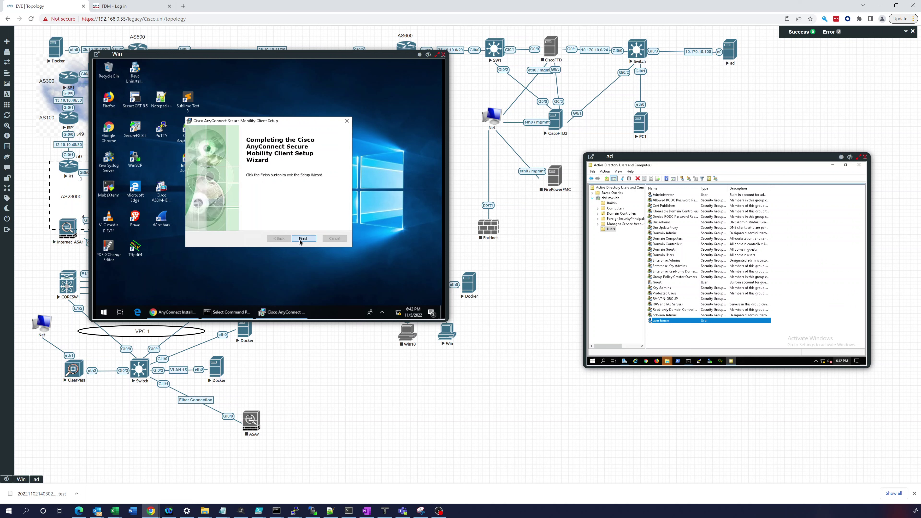
pyautogui.click(303, 238)
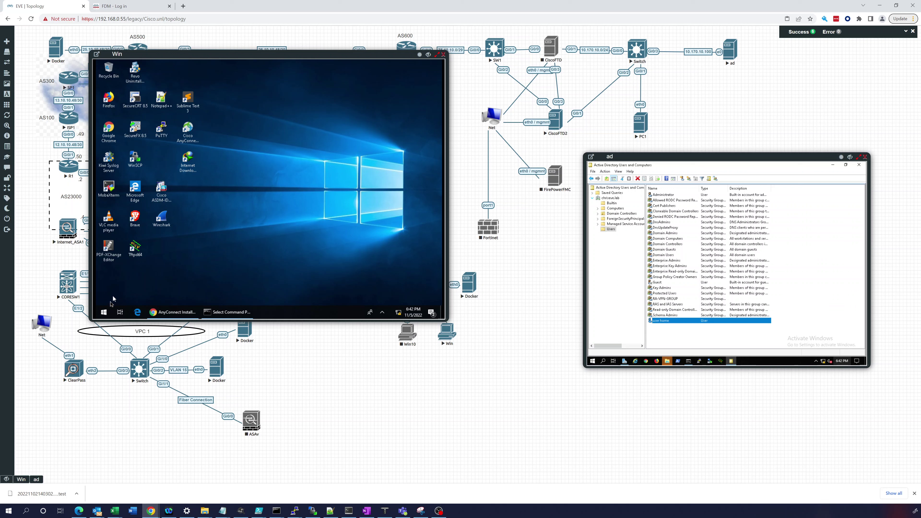
pyautogui.click(104, 312)
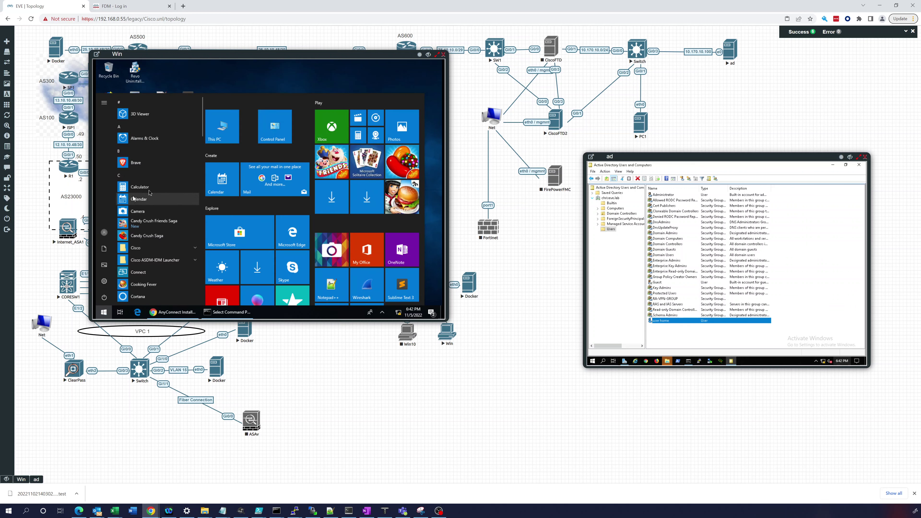
# Step: Launch Cisco AnyConnect Secure Mobility Client from the Start menu's Cisco group
pyautogui.click(144, 248)
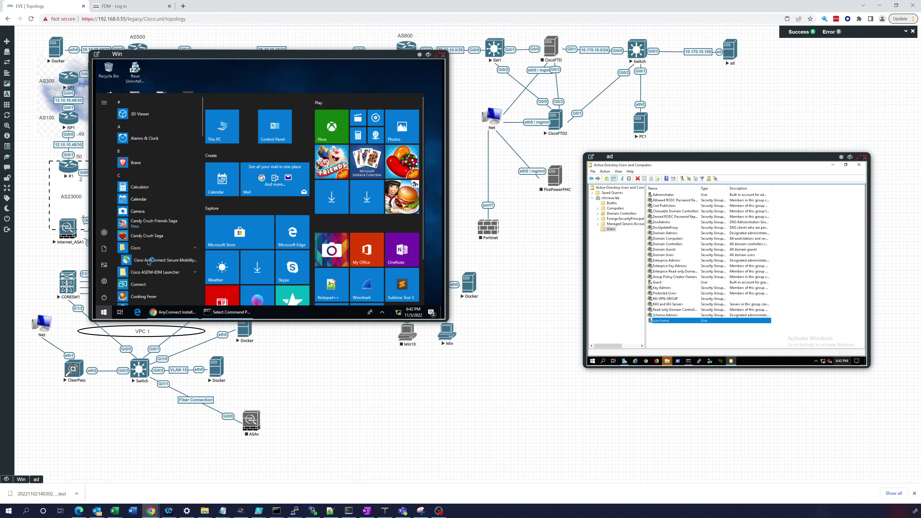
pyautogui.click(149, 260)
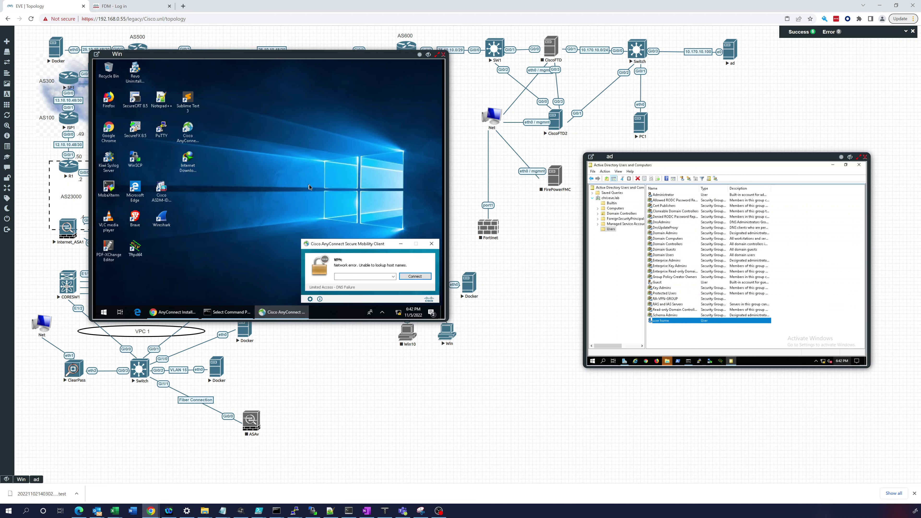
pyautogui.click(378, 277)
# Step: Uncheck 'Block connections to untrusted servers' in AnyConnect Preferences and close the settings
pyautogui.click(310, 298)
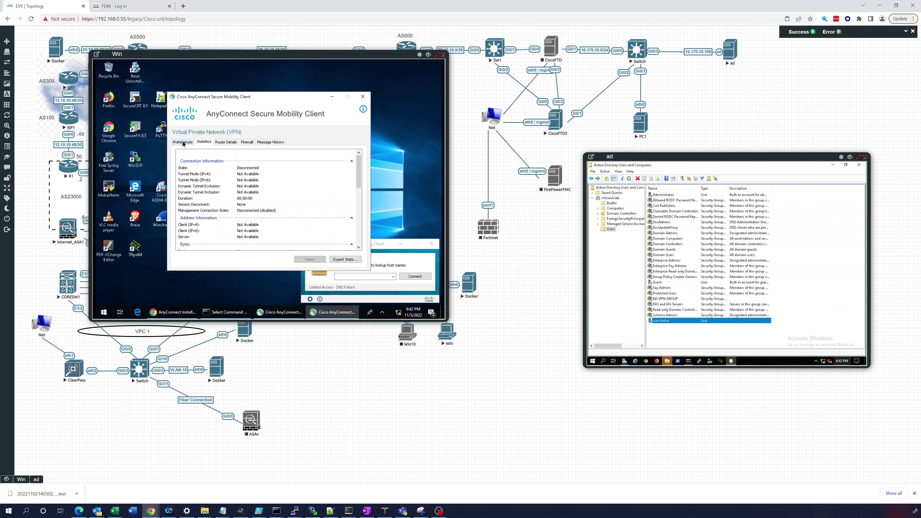
pyautogui.click(183, 142)
pyautogui.click(181, 188)
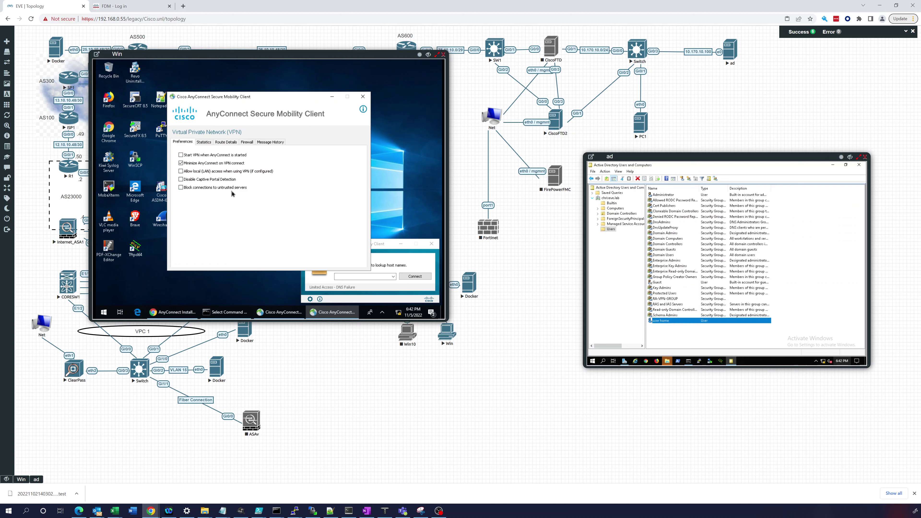
pyautogui.click(361, 97)
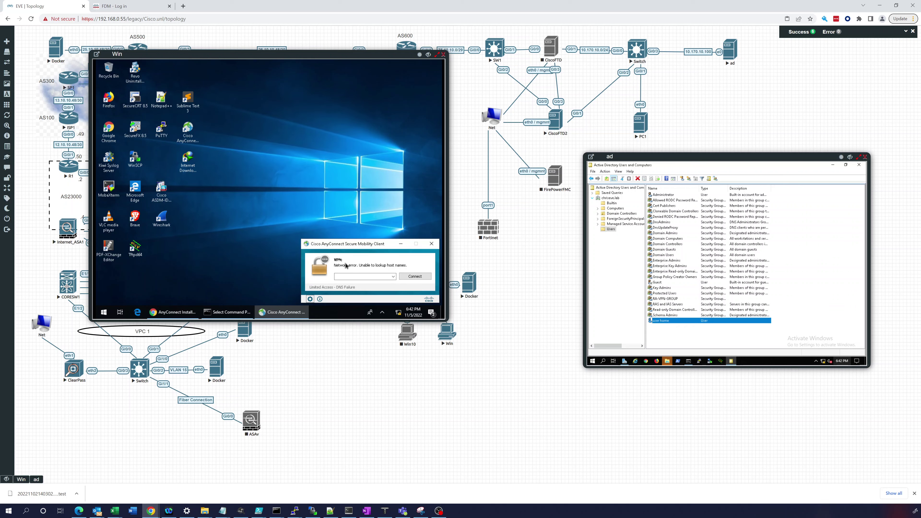
# Step: Connect to 75.10.10.2, accept the untrusted certificate, and log in with the remote-access user's credentials
pyautogui.click(345, 277)
pyautogui.click(409, 277)
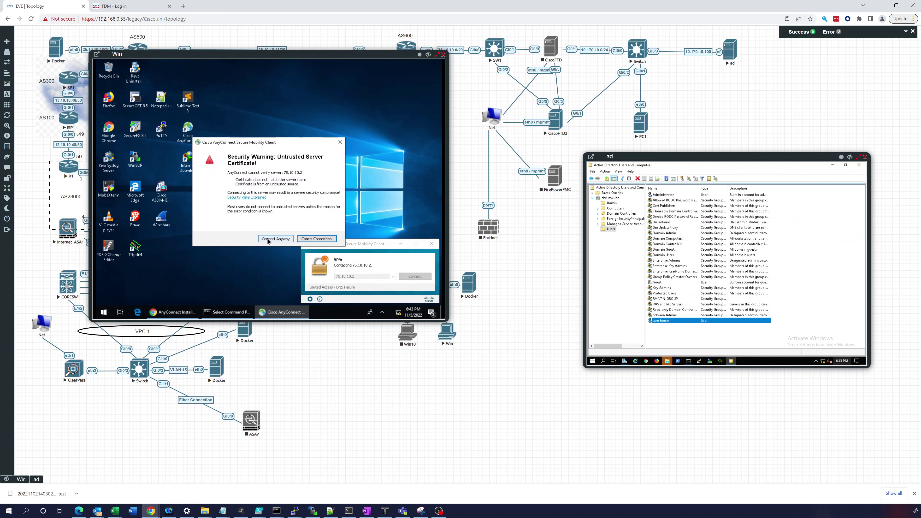
pyautogui.click(269, 238)
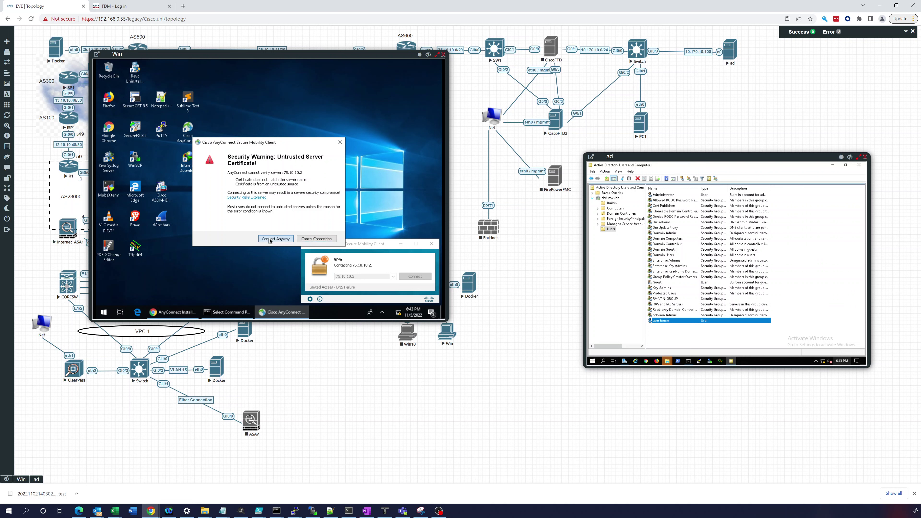
pyautogui.click(246, 253)
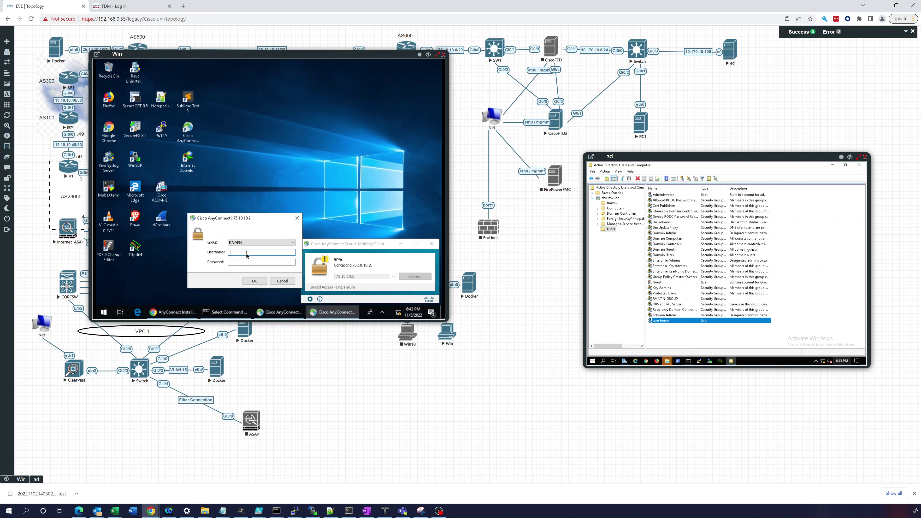
pyautogui.write('rauser')
pyautogui.press('Tab')
pyautogui.write('******')
pyautogui.press('Return')
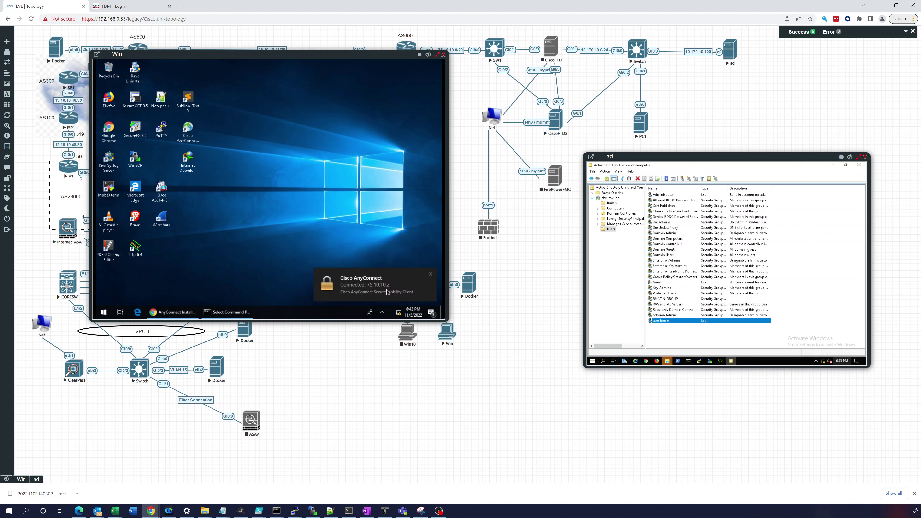
# Step: Run ipconfig /all and locate the AnyConnect adapter holding 10.170.20.10 with DNS 10.170.10.100
pyautogui.click(214, 311)
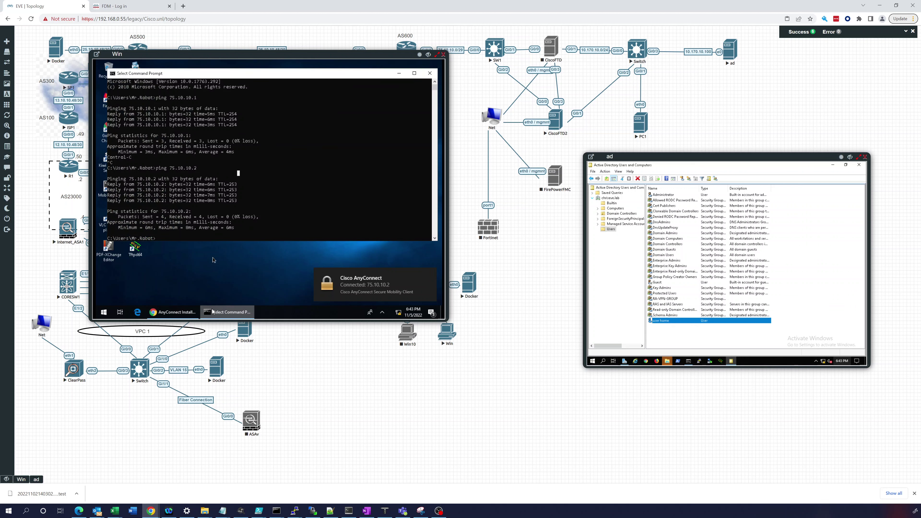
pyautogui.click(222, 203)
pyautogui.write('ip')
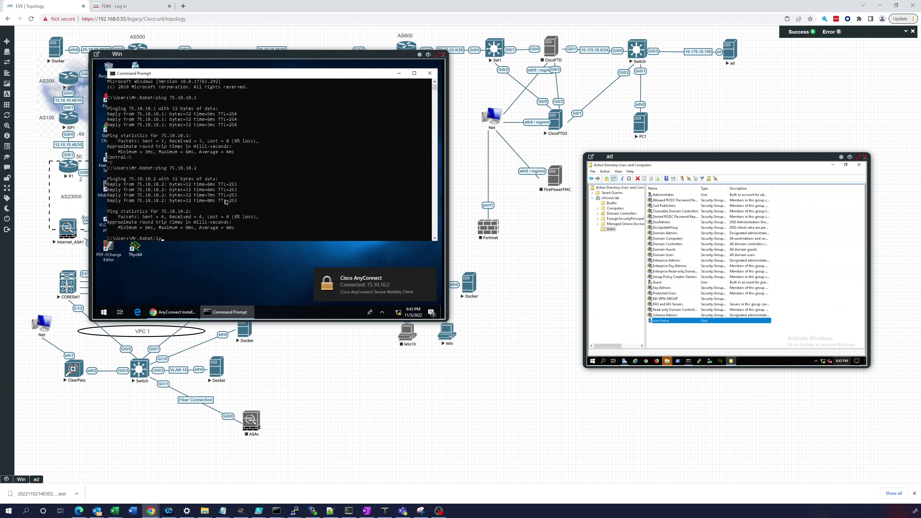
pyautogui.write('config /all')
pyautogui.press('Return')
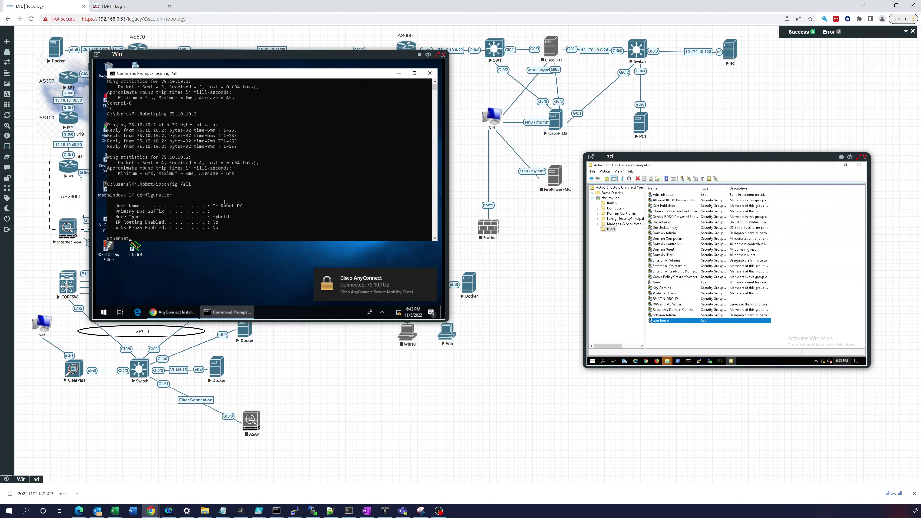
pyautogui.scroll(6, 225, 172)
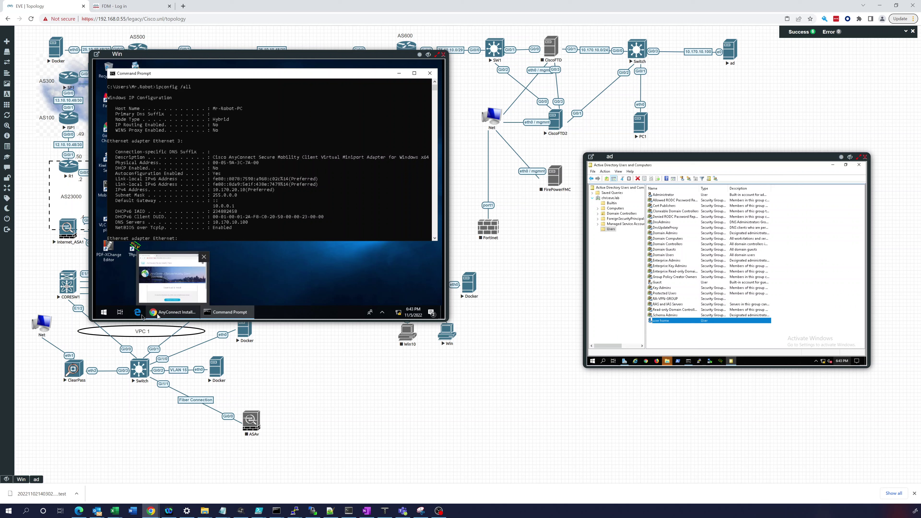
pyautogui.click(104, 313)
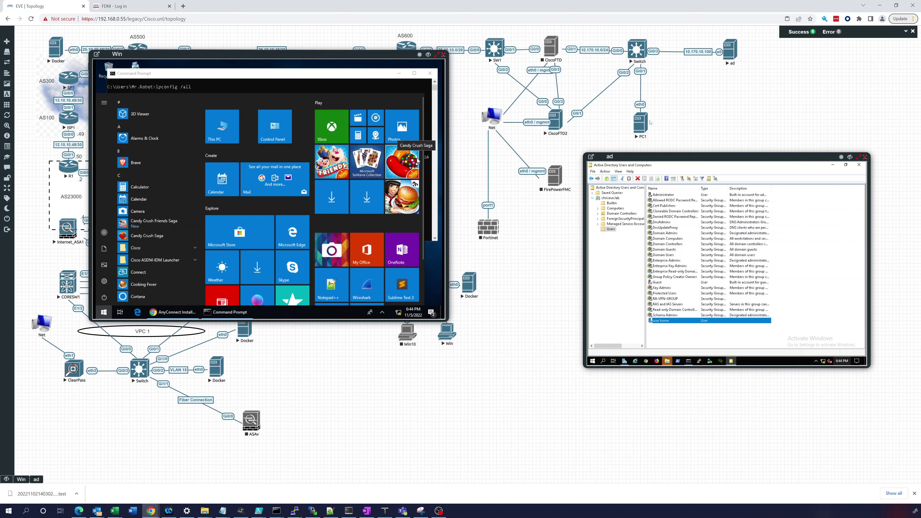
# Step: Open the PC1 console aside, then ping 10.170.10.10 from the Win client, receiving 4 of 4 replies
pyautogui.click(643, 124)
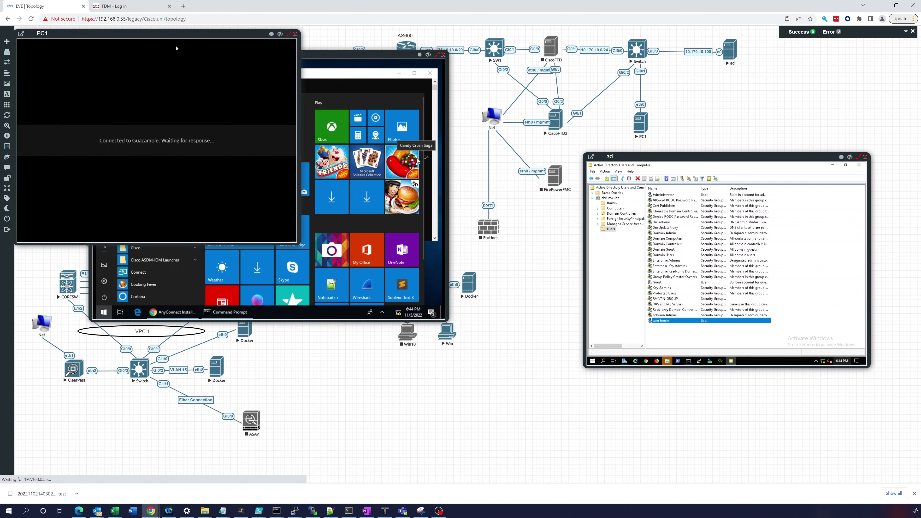
pyautogui.moveTo(177, 37); pyautogui.dragTo(502, 262)
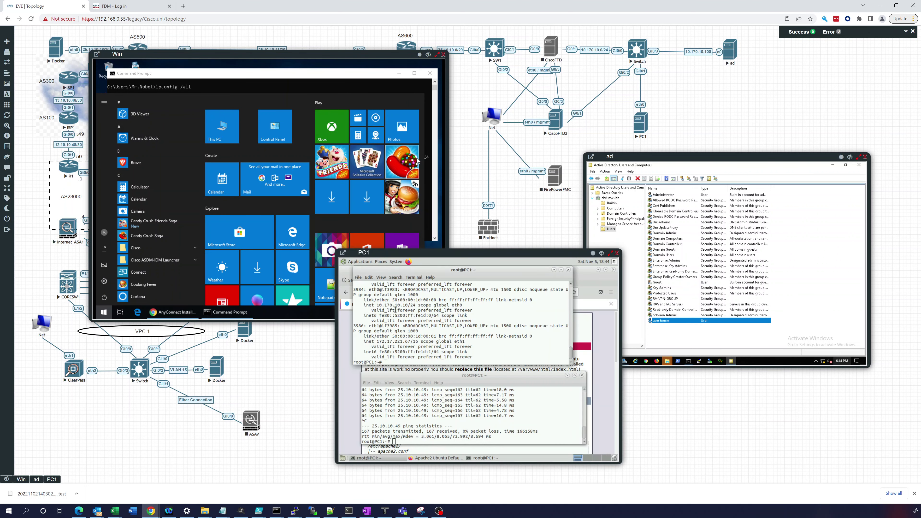
pyautogui.click(229, 312)
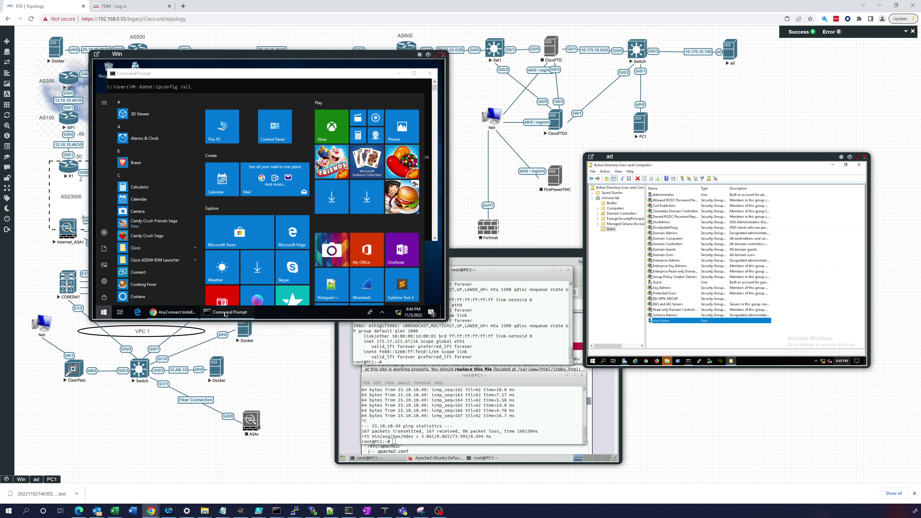
pyautogui.click(225, 312)
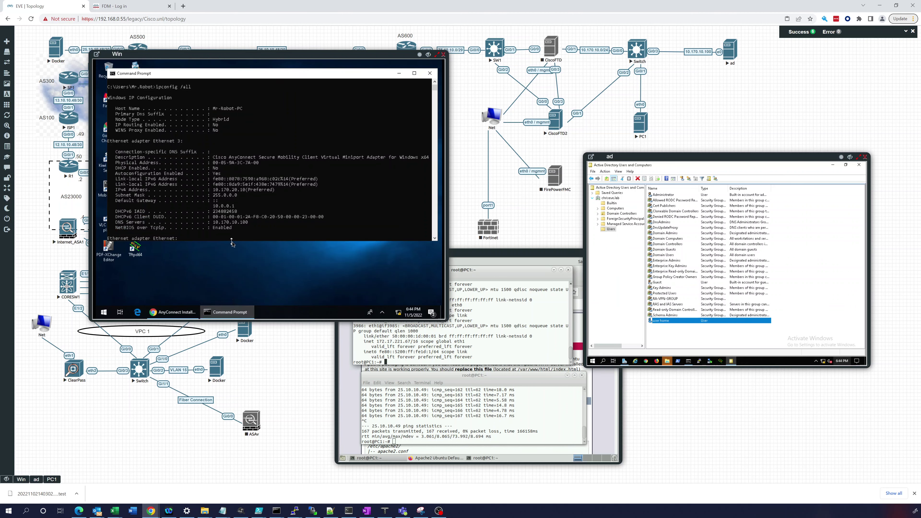
pyautogui.write('ping')
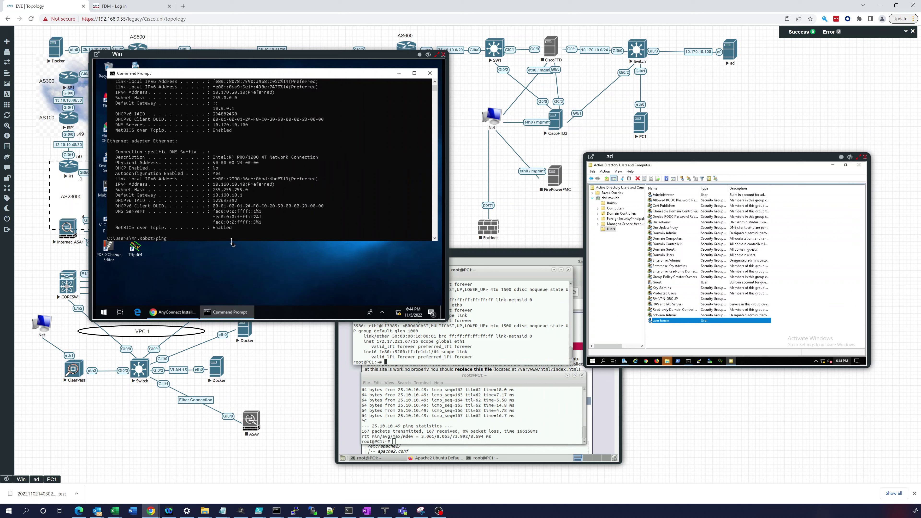
pyautogui.write(' 10')
pyautogui.write('.170.10.10')
pyautogui.press('Return')
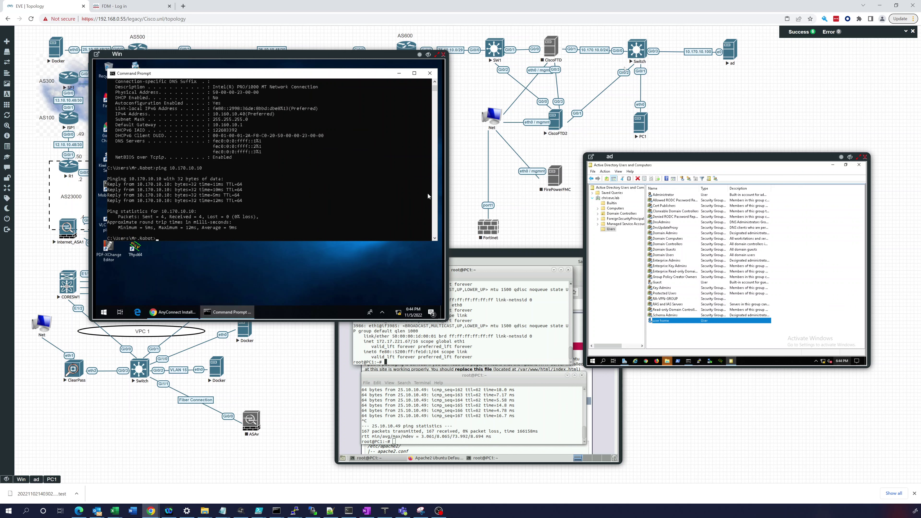
pyautogui.click(172, 312)
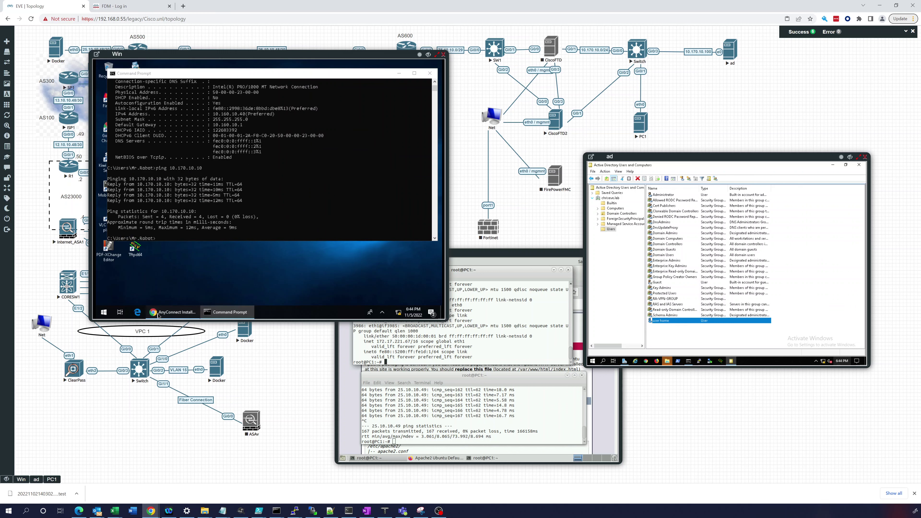
# Step: Open a new browser tab on the Win client, minimize PC1, and reposition the Win console
pyautogui.click(187, 64)
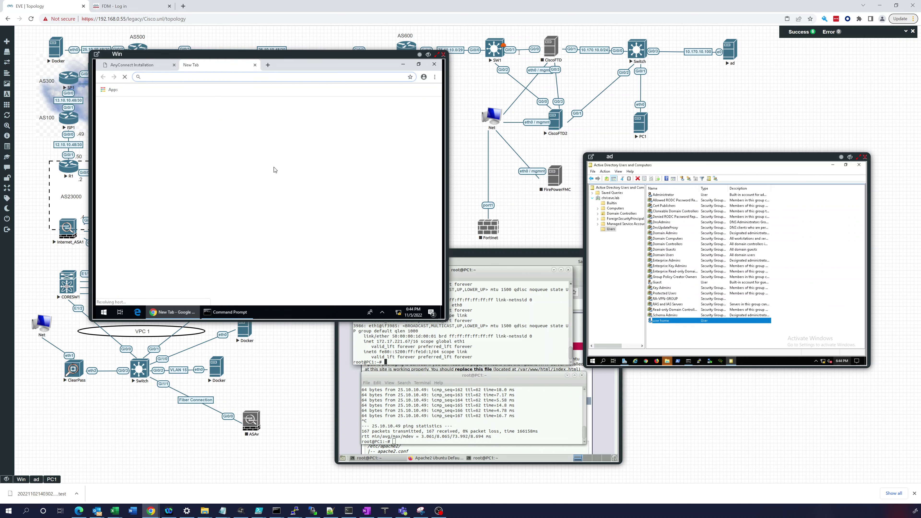
pyautogui.click(551, 255)
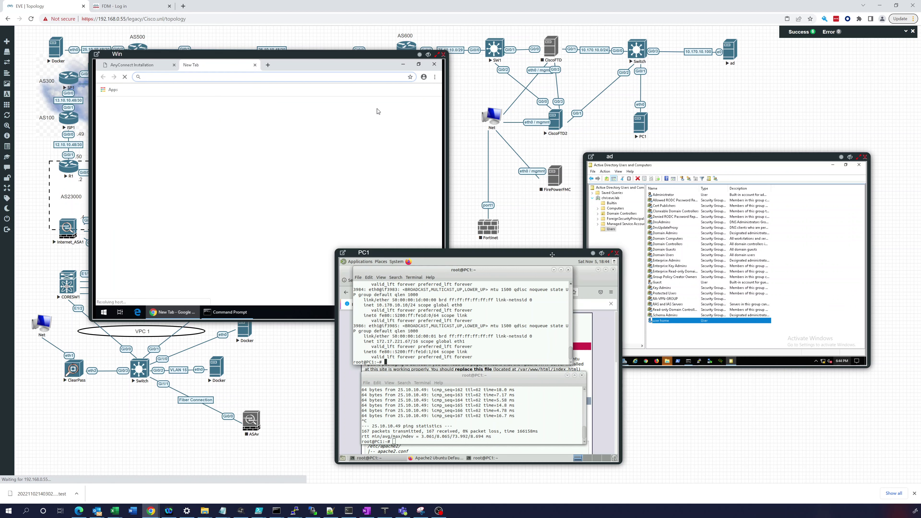
pyautogui.click(602, 256)
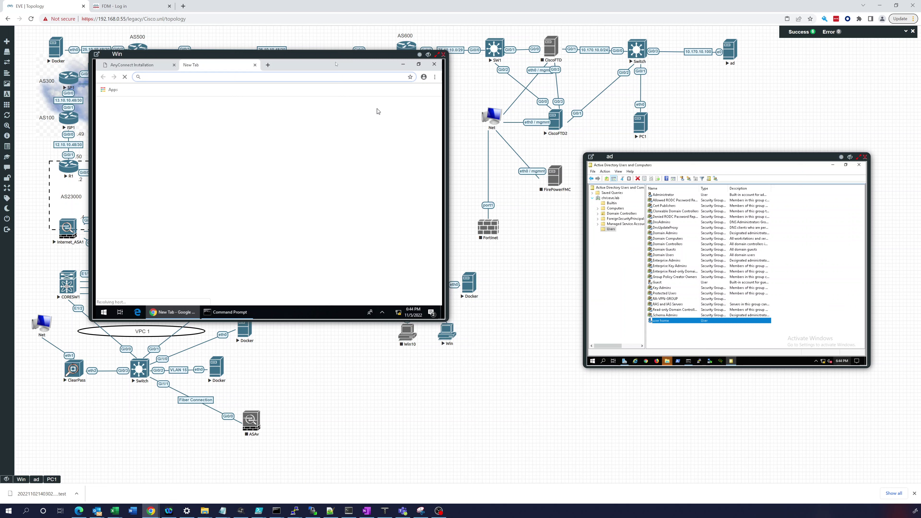
pyautogui.moveTo(337, 55); pyautogui.dragTo(285, 109)
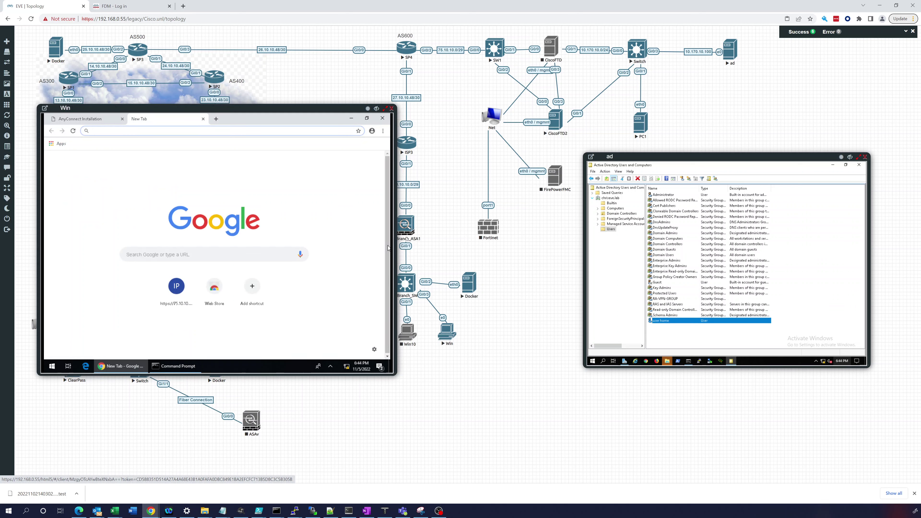
pyautogui.moveTo(334, 109); pyautogui.dragTo(316, 111)
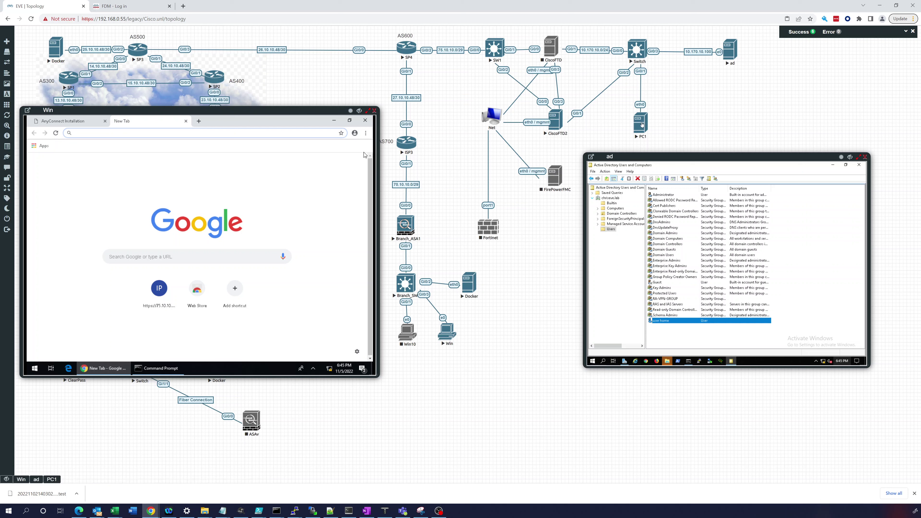
pyautogui.click(115, 133)
pyautogui.write('http')
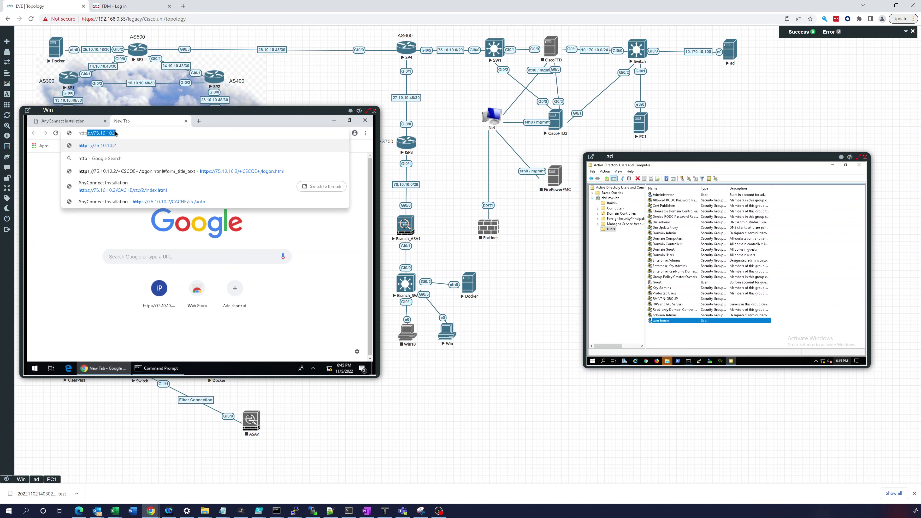
pyautogui.write('://')
pyautogui.write('10')
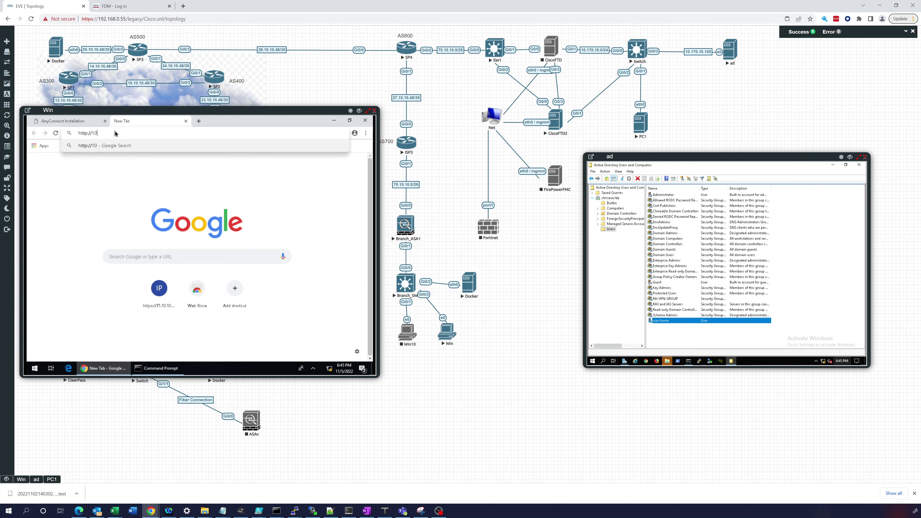
pyautogui.press('BackSpace')
pyautogui.write('0.170.10.10')
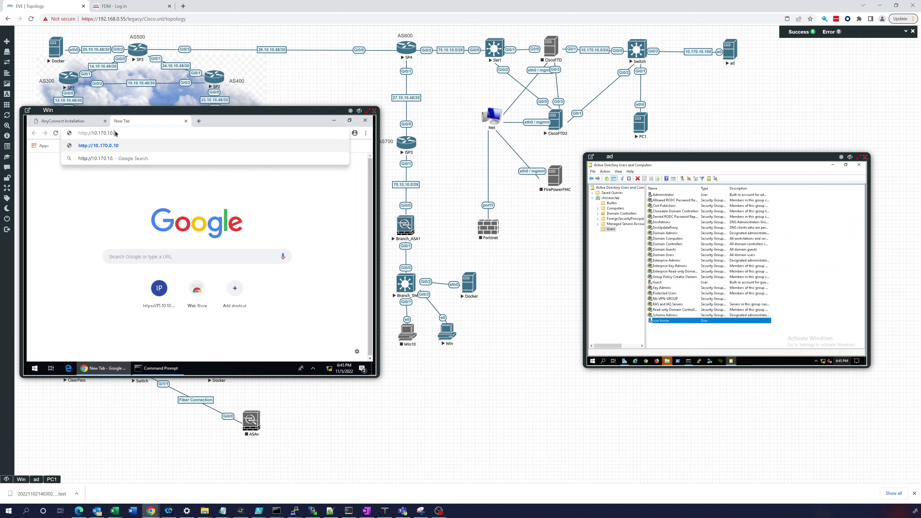
pyautogui.press('Return')
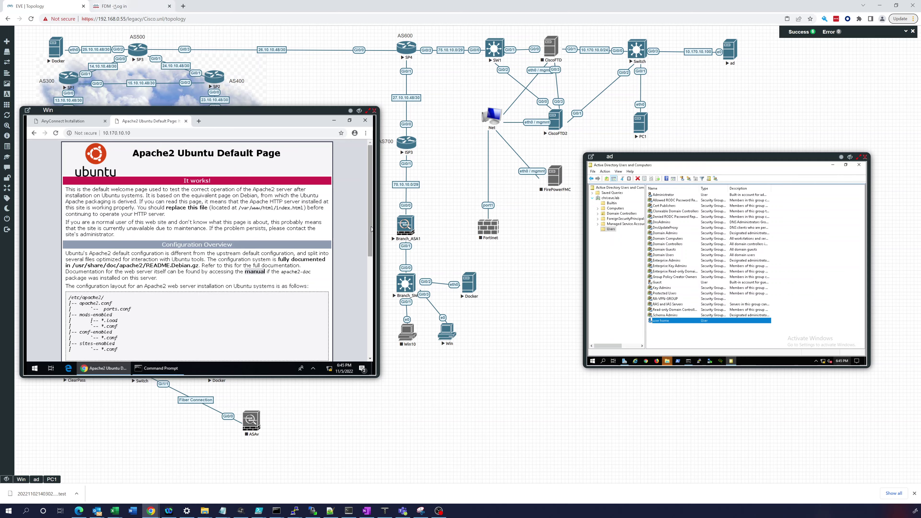
pyautogui.hotkey('ctrl', 'Tab')
pyautogui.click(437, 228)
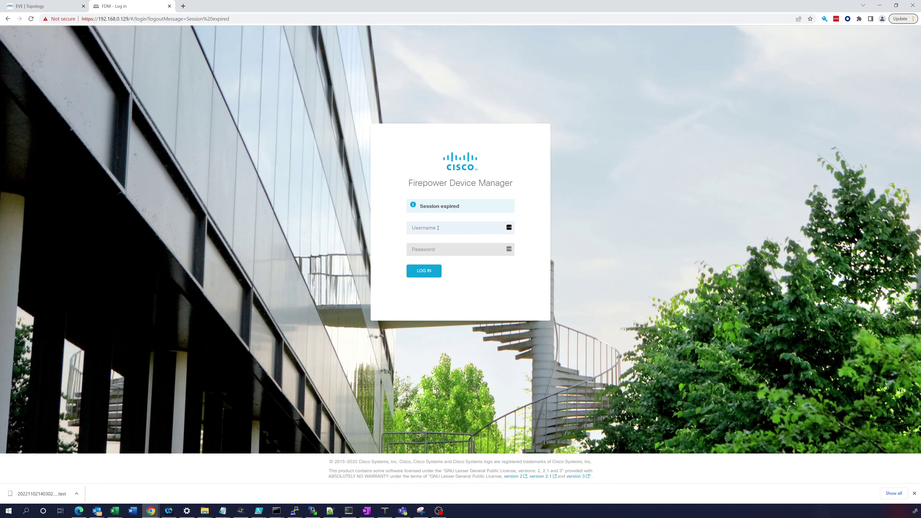
# Step: Log into FDM as admin, re-entering the password after the first attempt fails
pyautogui.write('admin')
pyautogui.press('Tab')
pyautogui.write('A')
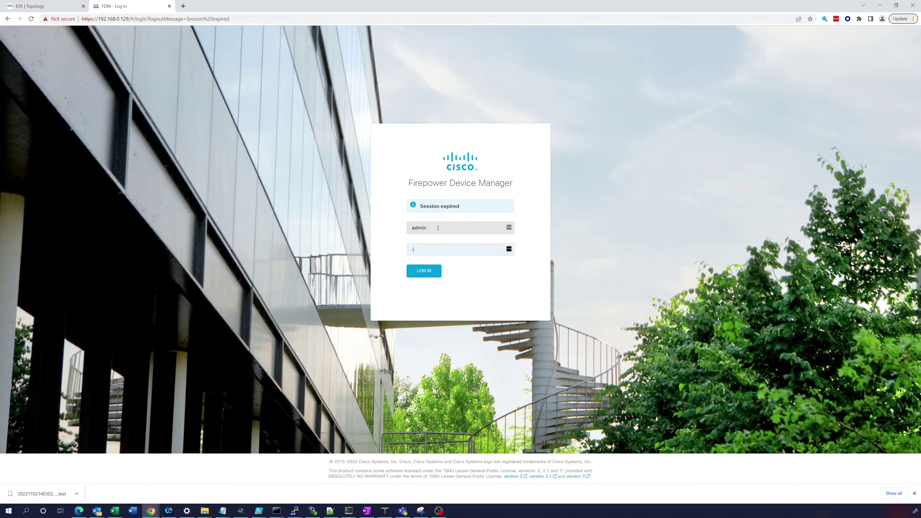
pyautogui.write('dm')
pyautogui.press('Return')
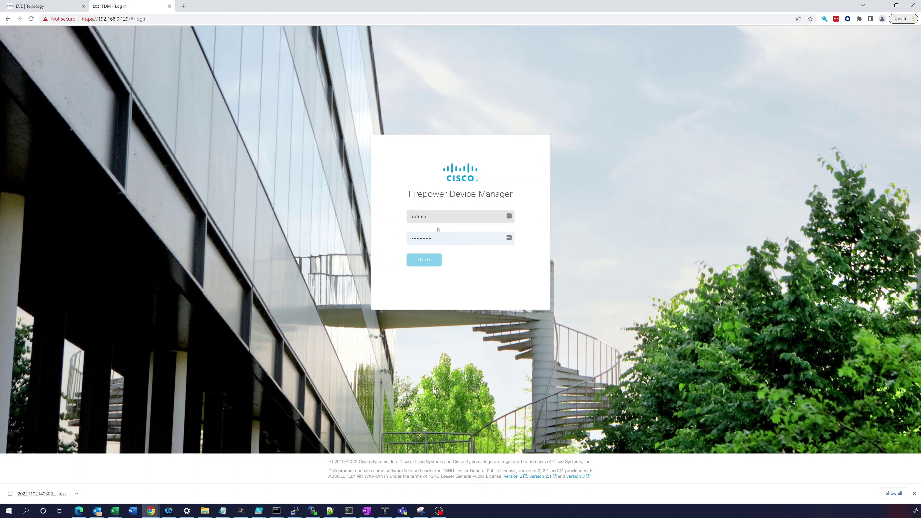
pyautogui.click(435, 259)
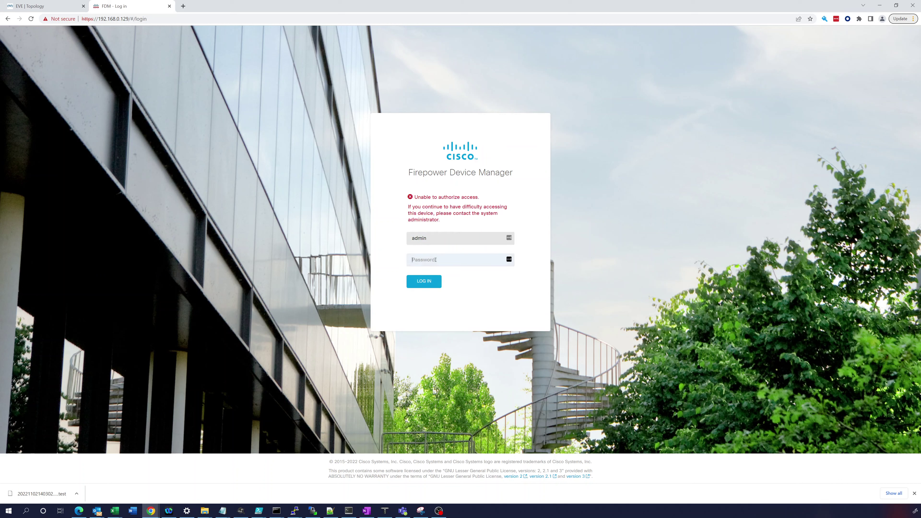
pyautogui.write('•')
pyautogui.press('Return')
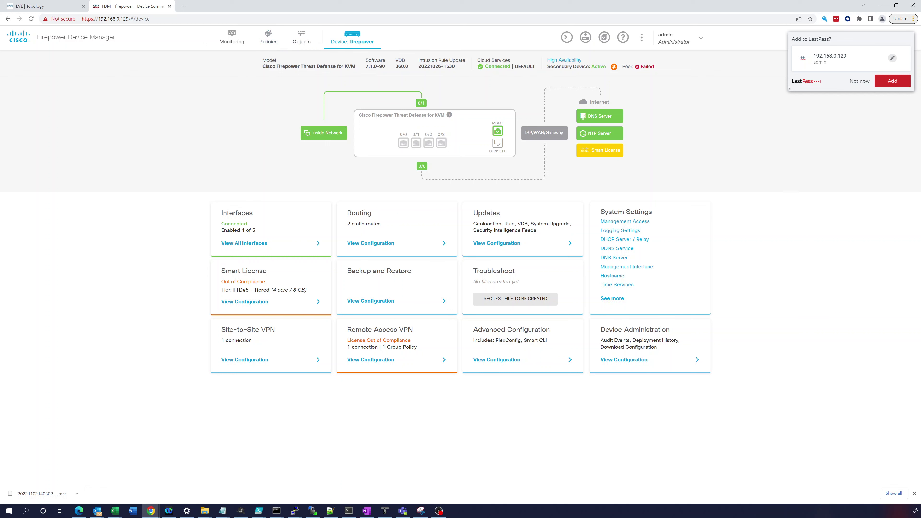
# Step: Dismiss LastPass and refresh Access Control hit counts, showing 31 hits on rule remote-to-inside
pyautogui.click(859, 81)
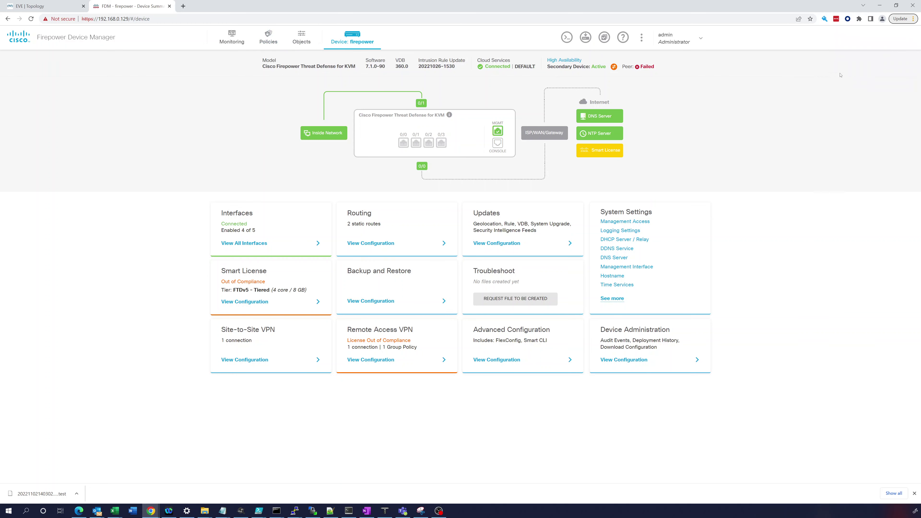
pyautogui.click(270, 43)
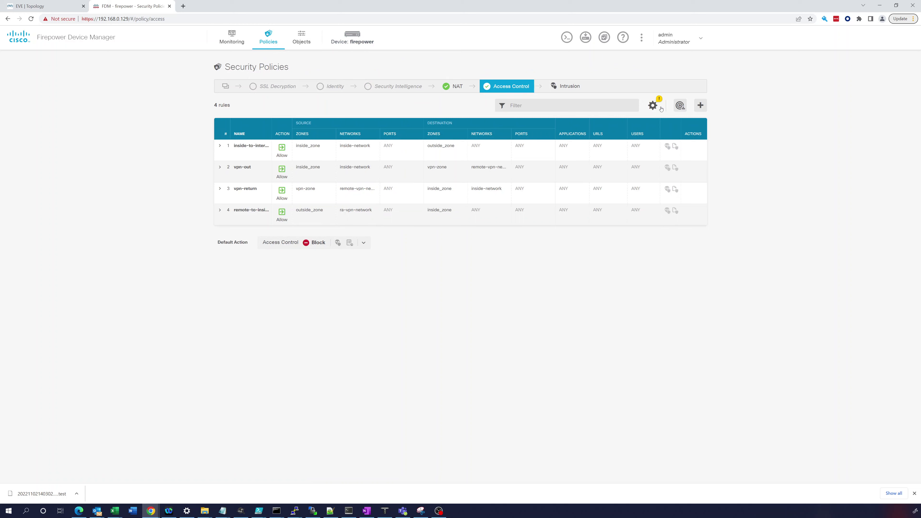
pyautogui.click(679, 105)
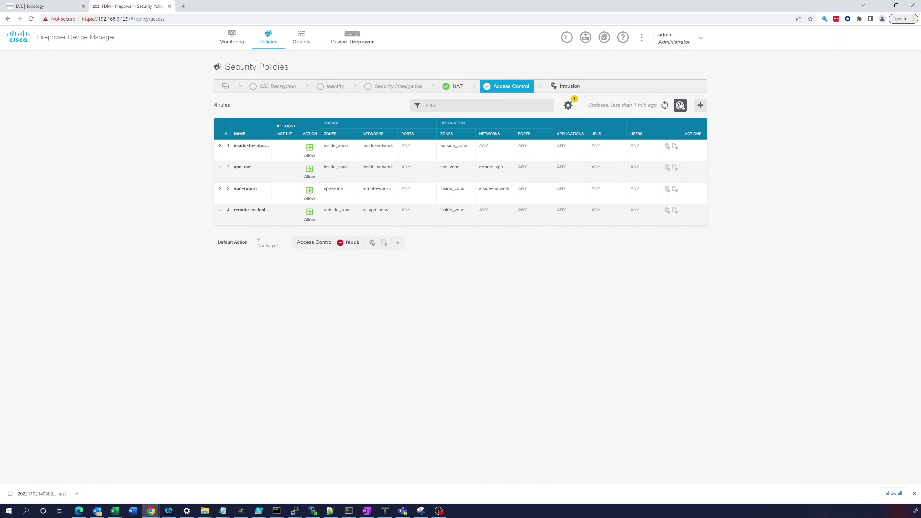
pyautogui.click(665, 105)
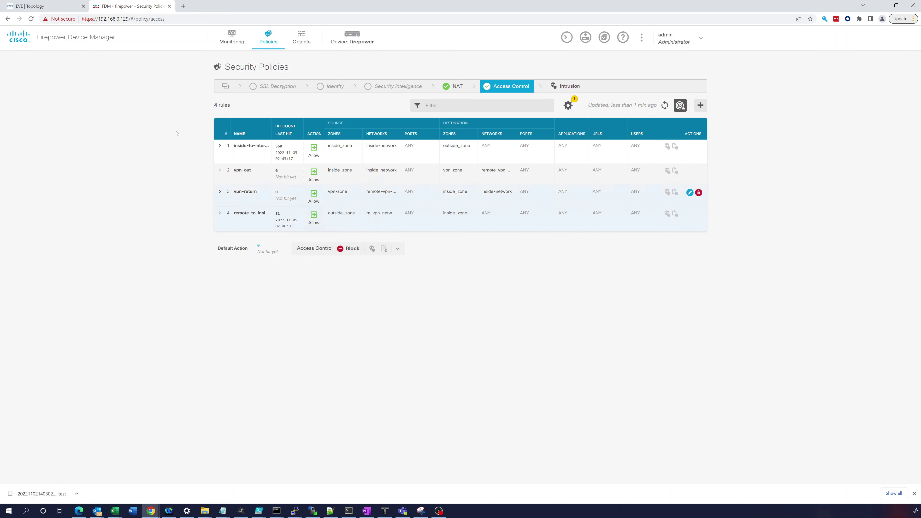
pyautogui.click(66, 7)
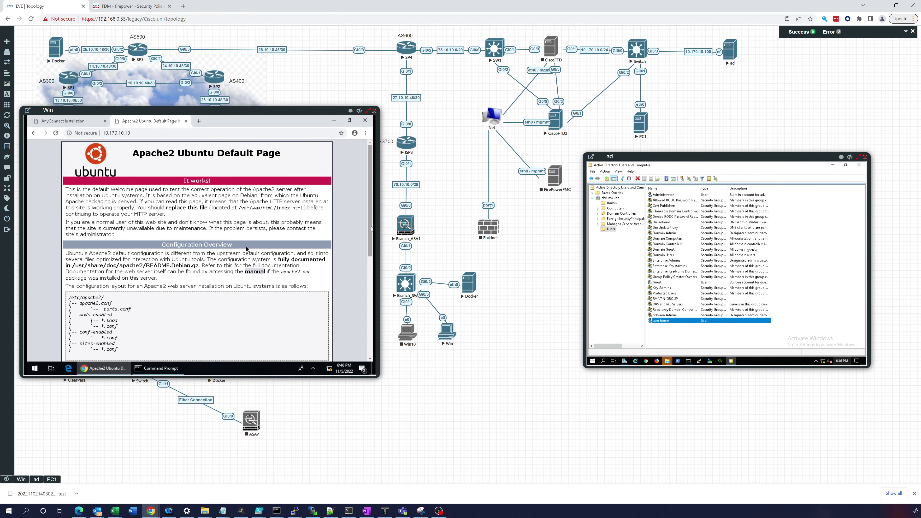